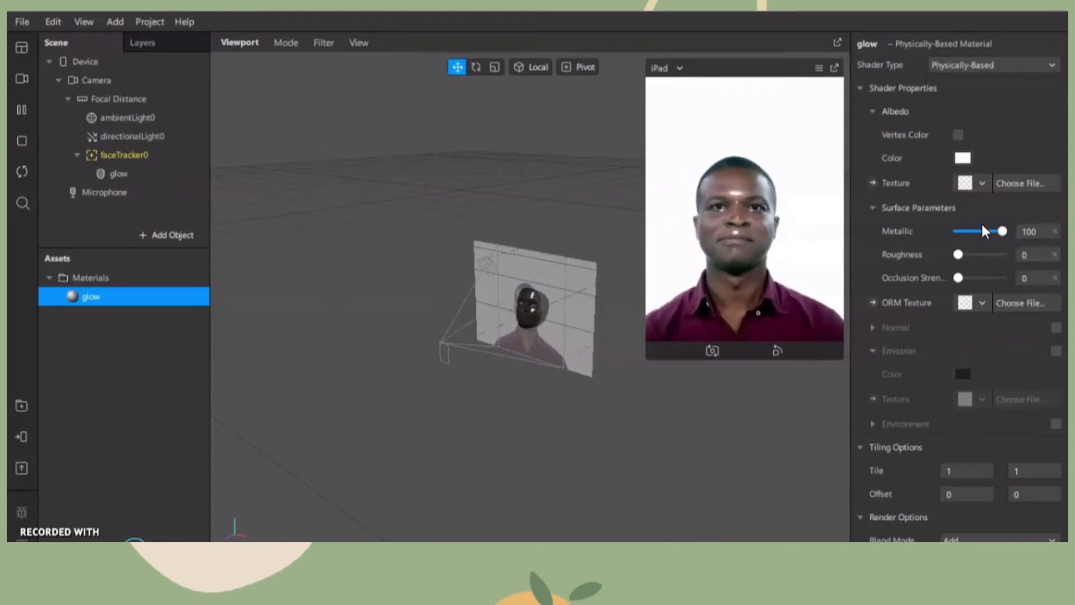
# Enlarge the simulator preview and set the glow material's opacity to 75%
pyautogui.moveTo(648, 239); pyautogui.dragTo(557, 349)
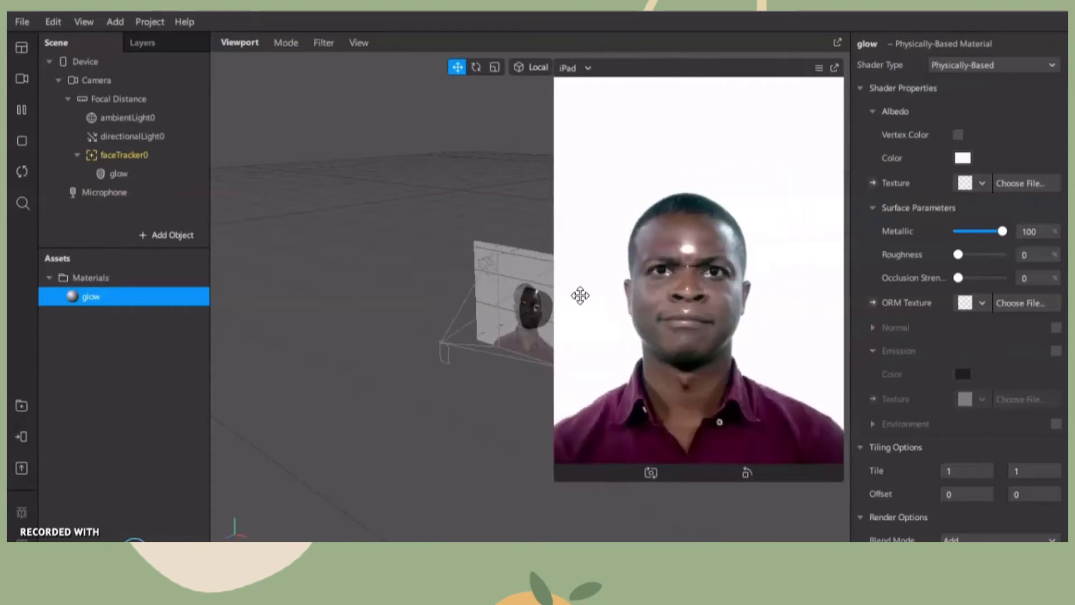
pyautogui.moveTo(958, 254)
pyautogui.mouseDown()
pyautogui.moveTo(968, 259)
pyautogui.moveTo(953, 271)
pyautogui.mouseUp()
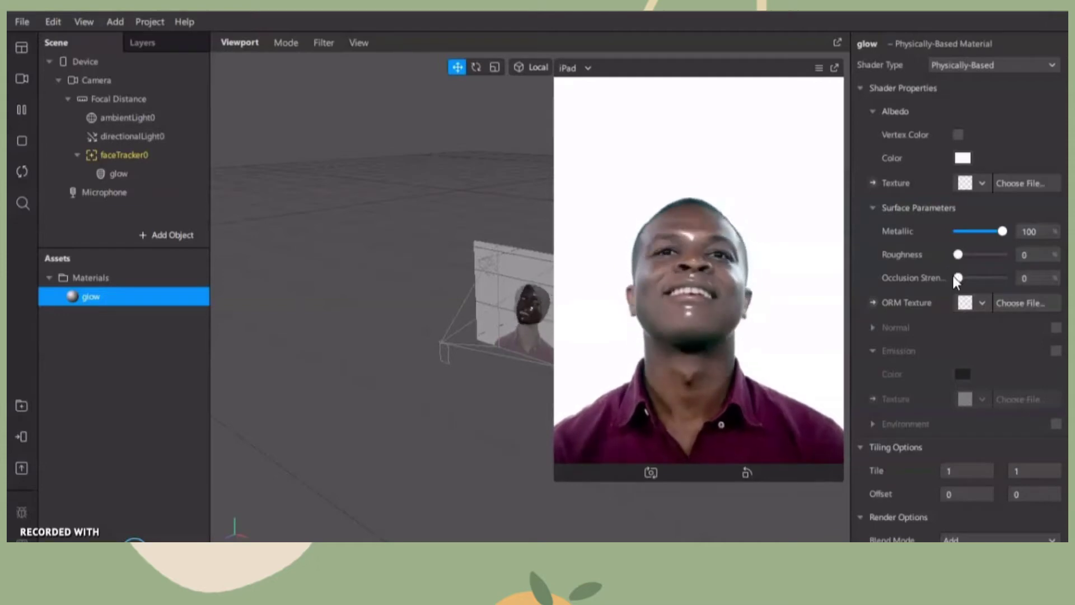
pyautogui.scroll(-5, 956, 314)
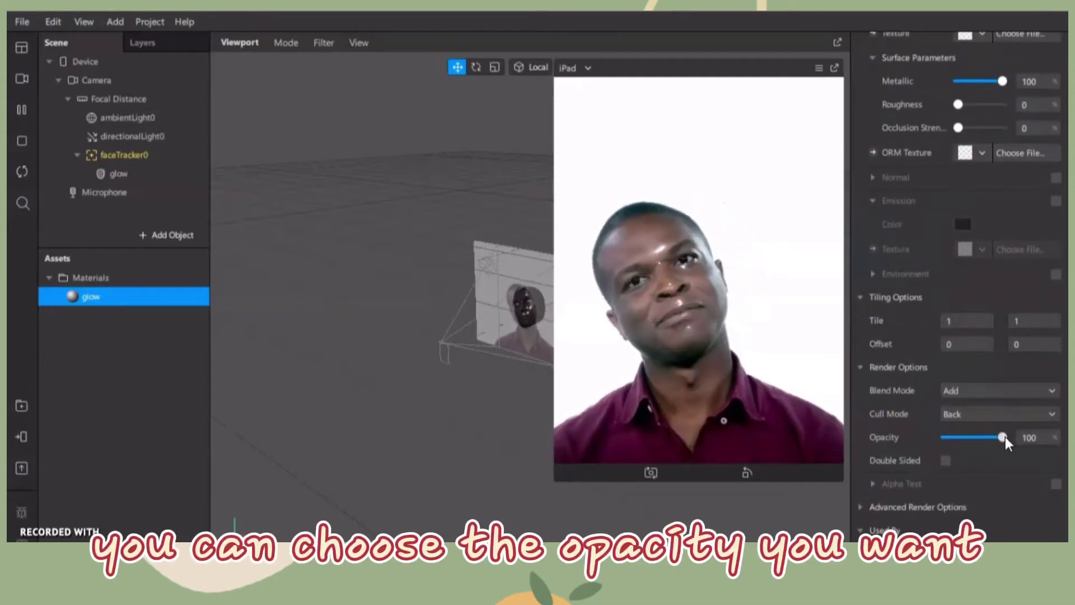
pyautogui.moveTo(1003, 437); pyautogui.dragTo(976, 436)
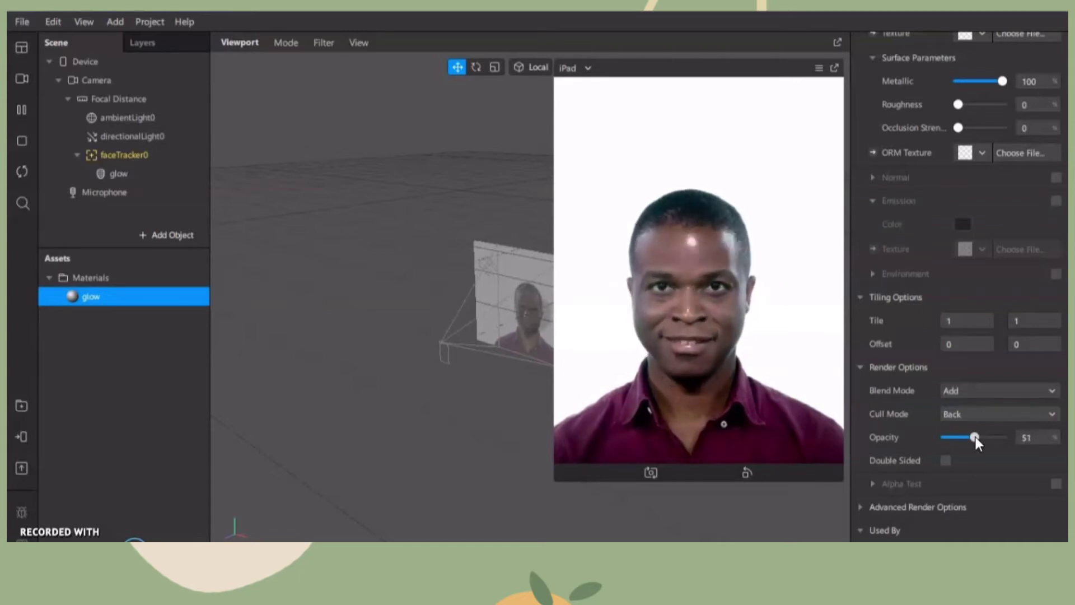
pyautogui.moveTo(975, 436); pyautogui.dragTo(987, 441)
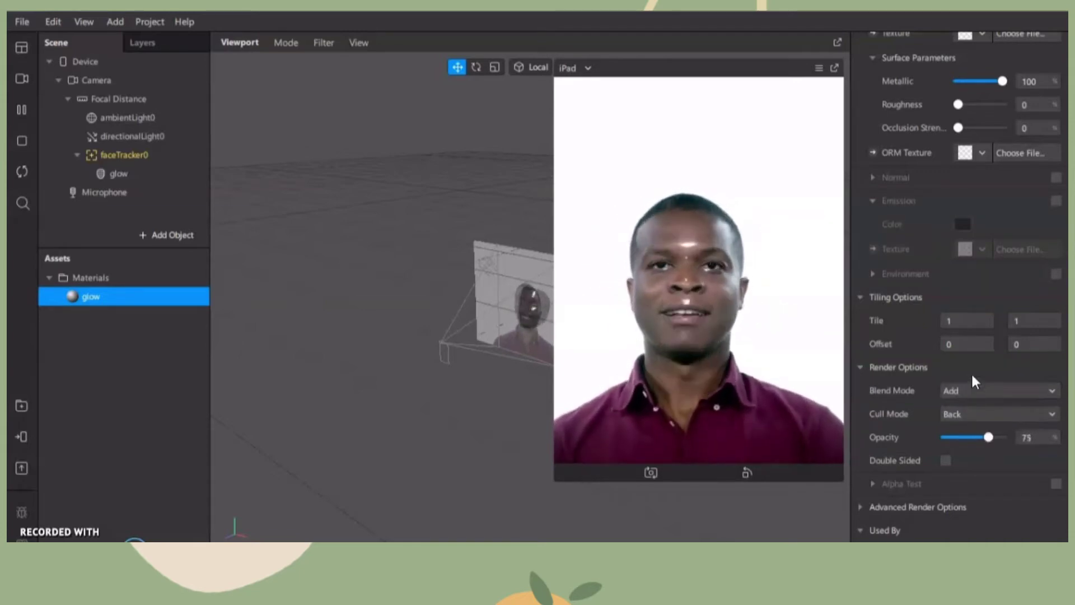
# Set the glow material's roughness to 25%
pyautogui.scroll(3, 971, 371)
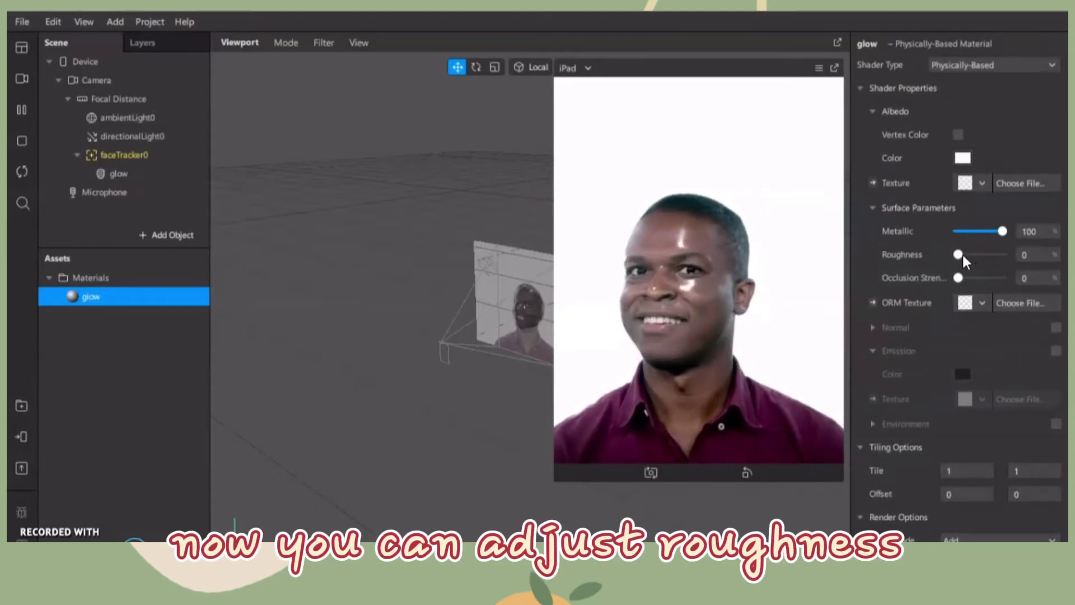
pyautogui.moveTo(962, 254); pyautogui.dragTo(972, 253)
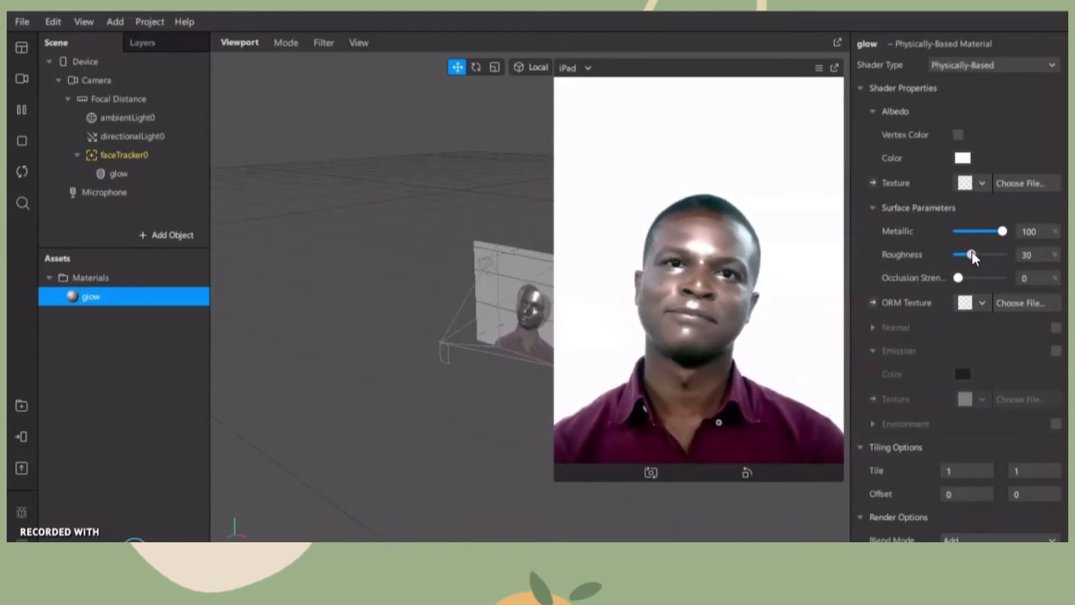
pyautogui.moveTo(972, 254); pyautogui.dragTo(972, 258)
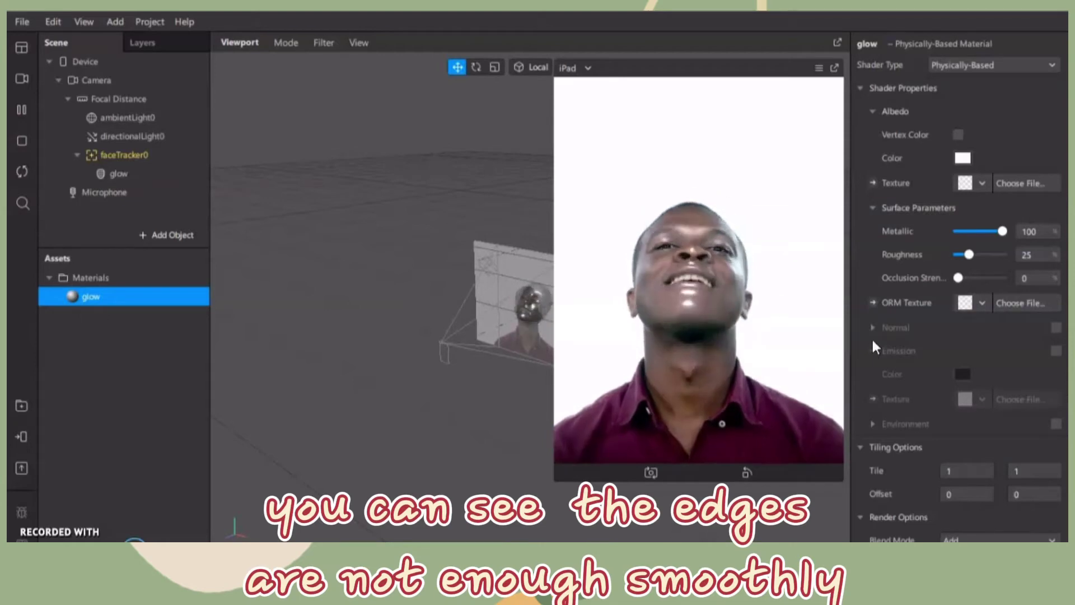
# Import the faceMeshMask image as a new albedo texture for the glow material
pyautogui.click(964, 183)
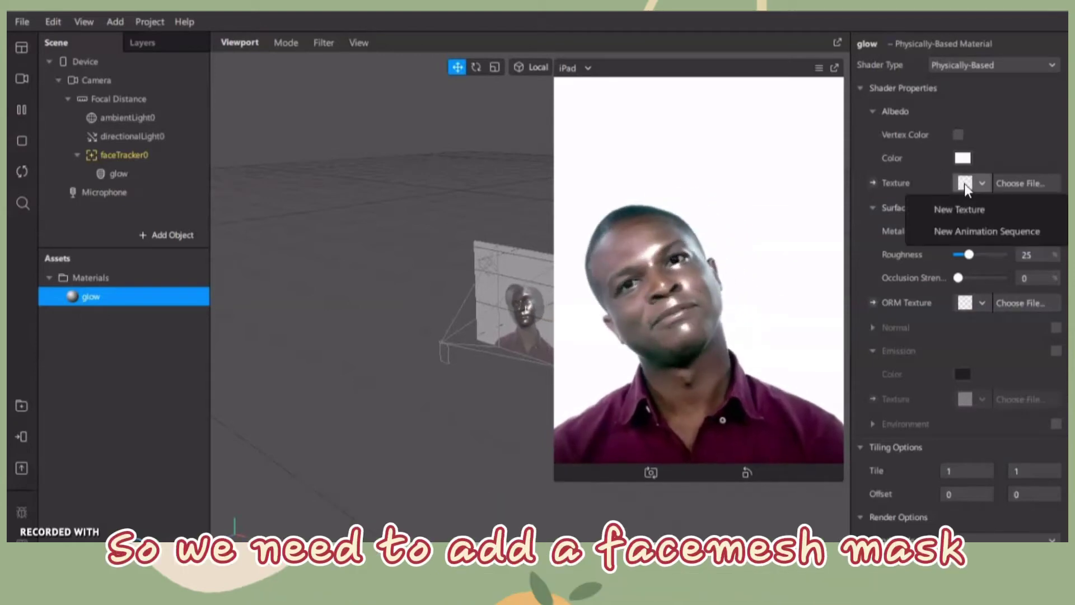
pyautogui.click(969, 207)
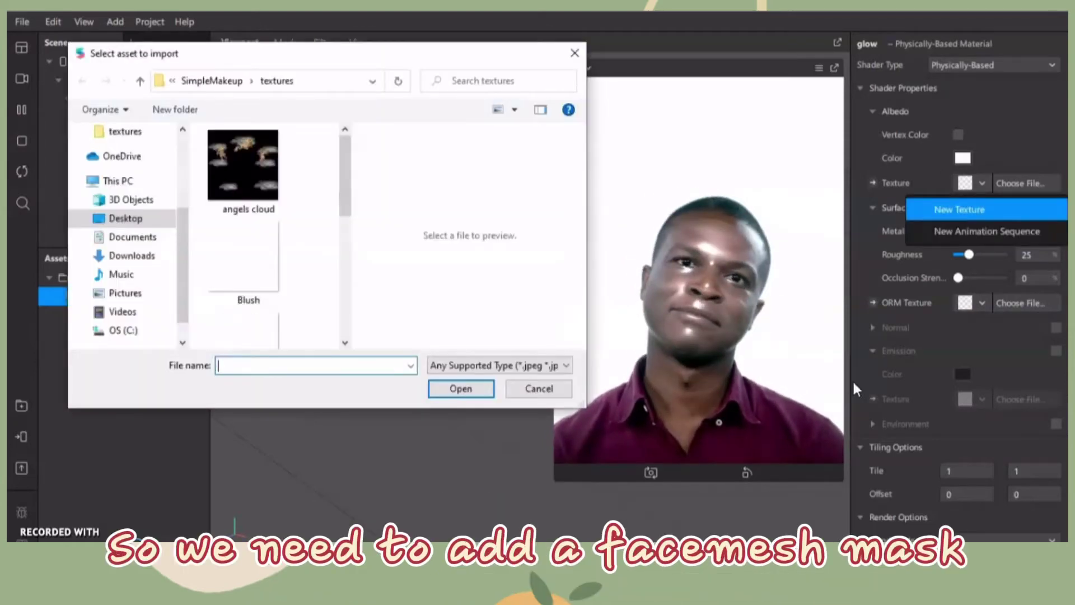
pyautogui.scroll(-2, 264, 280)
pyautogui.click(257, 244)
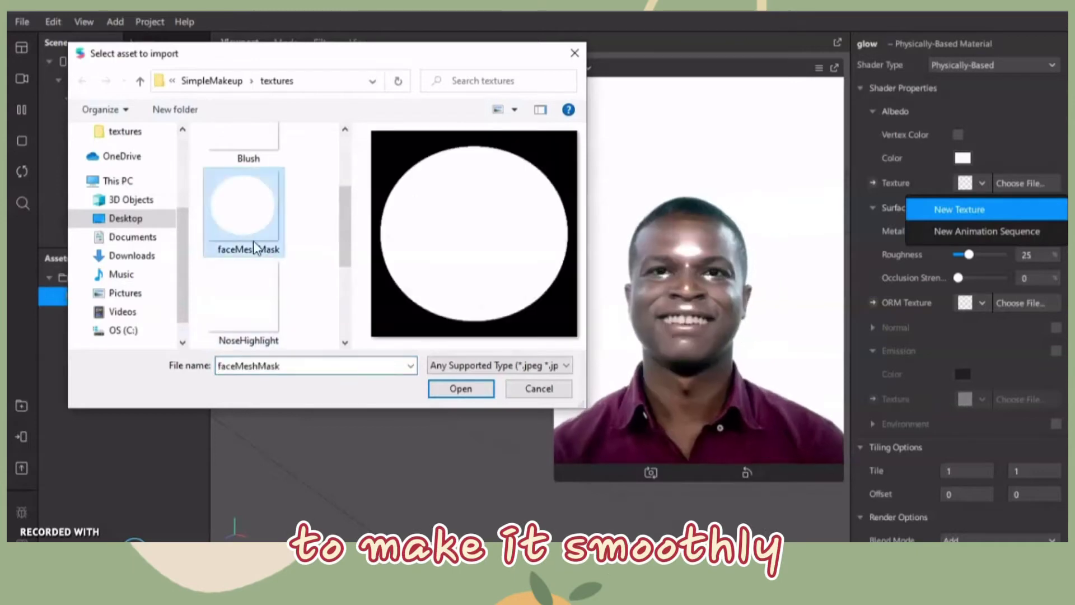
pyautogui.click(448, 388)
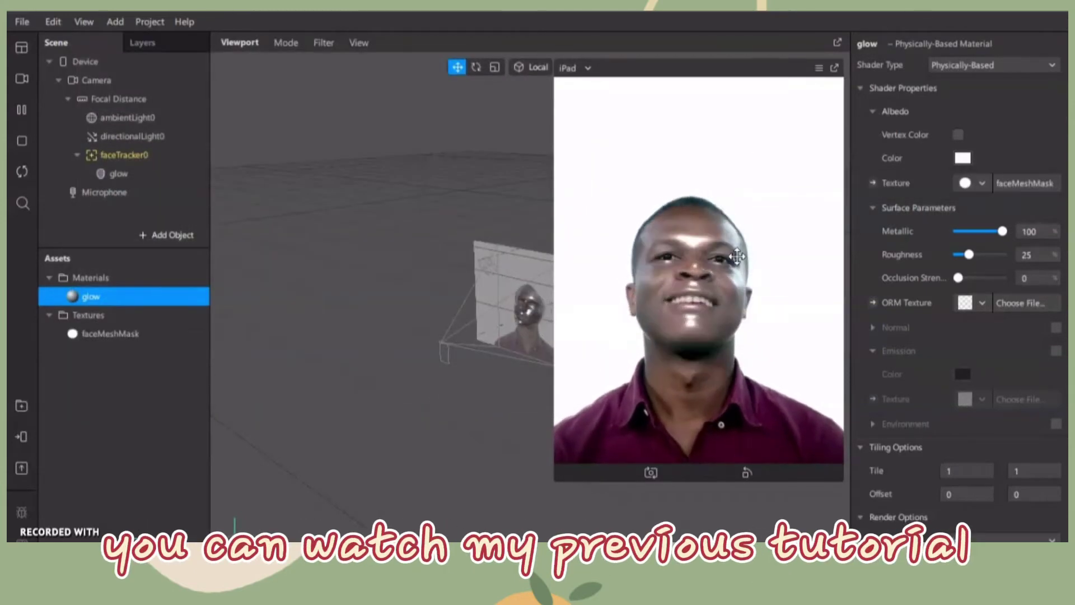
pyautogui.click(407, 470)
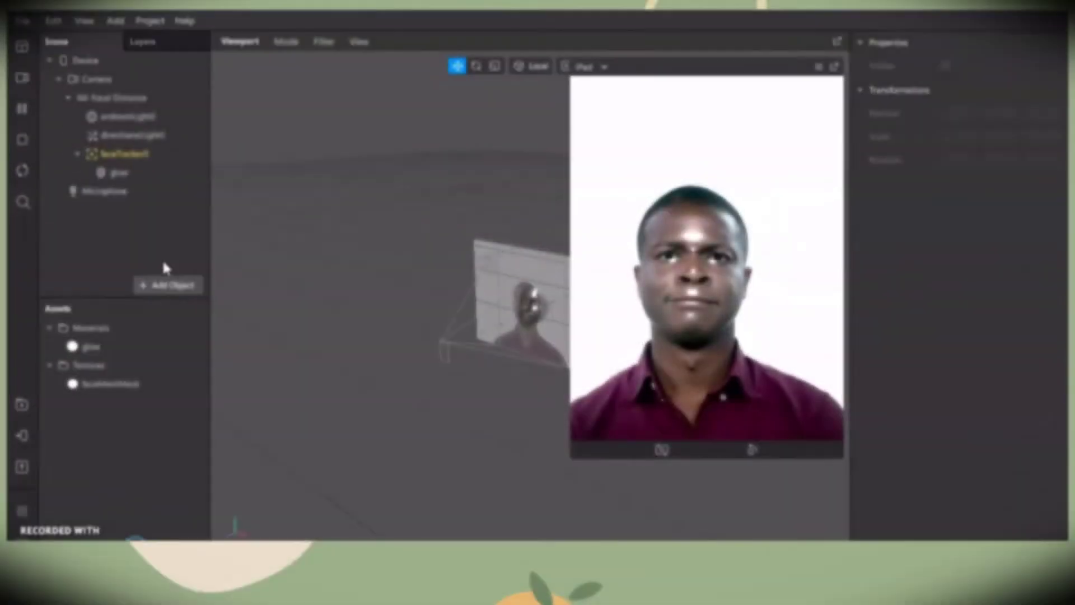
# Change the color of directionalLight0 to pink #ff17c1
pyautogui.click(156, 137)
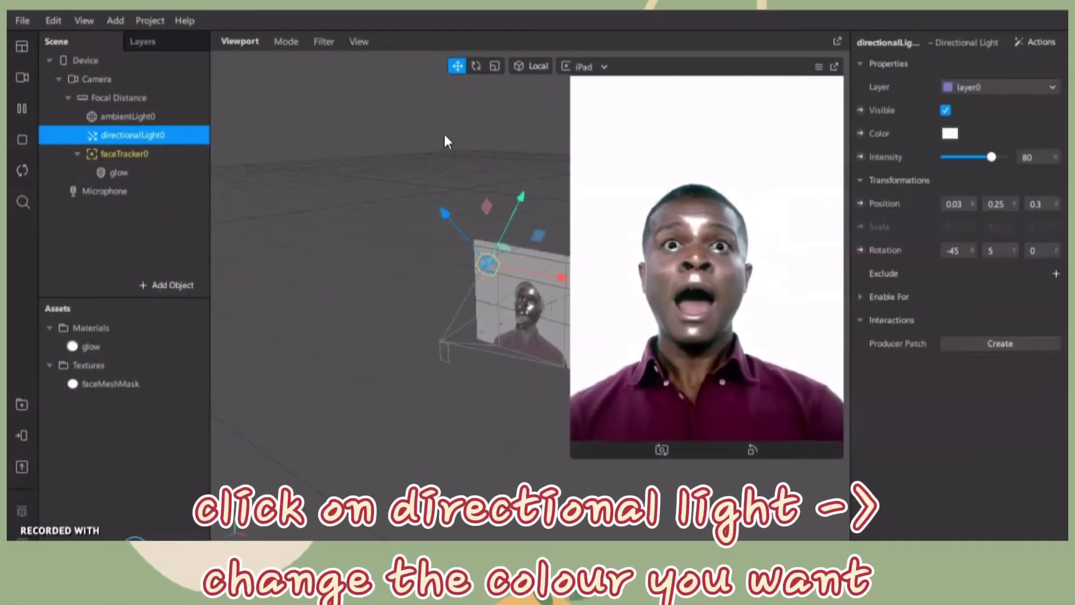
pyautogui.click(943, 137)
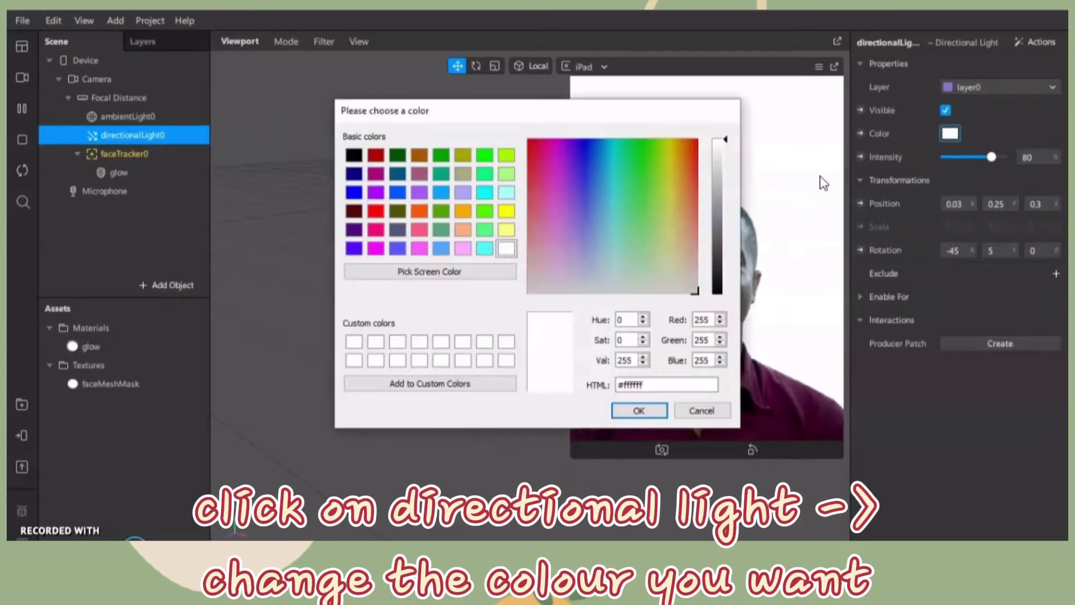
pyautogui.click(554, 158)
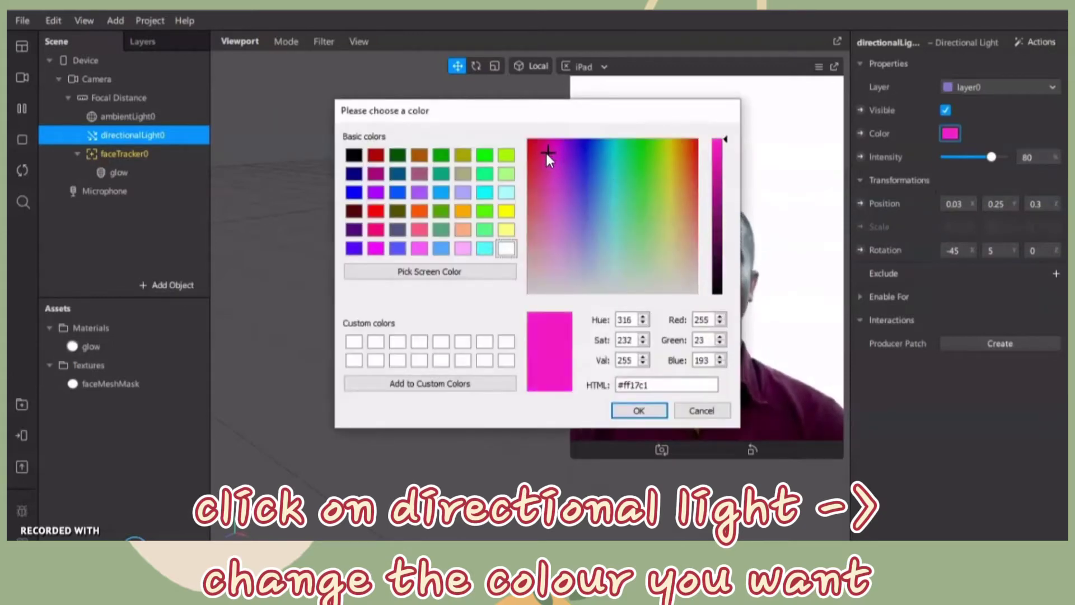
pyautogui.click(621, 408)
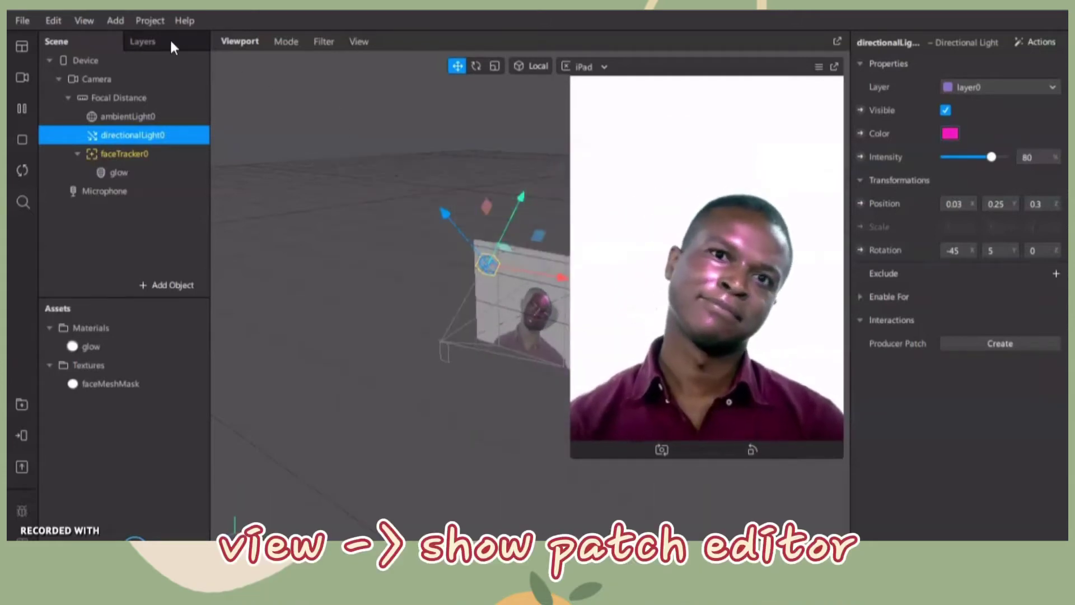
# Show the Patch Editor and add a Loop Animation patch to it
pyautogui.click(89, 22)
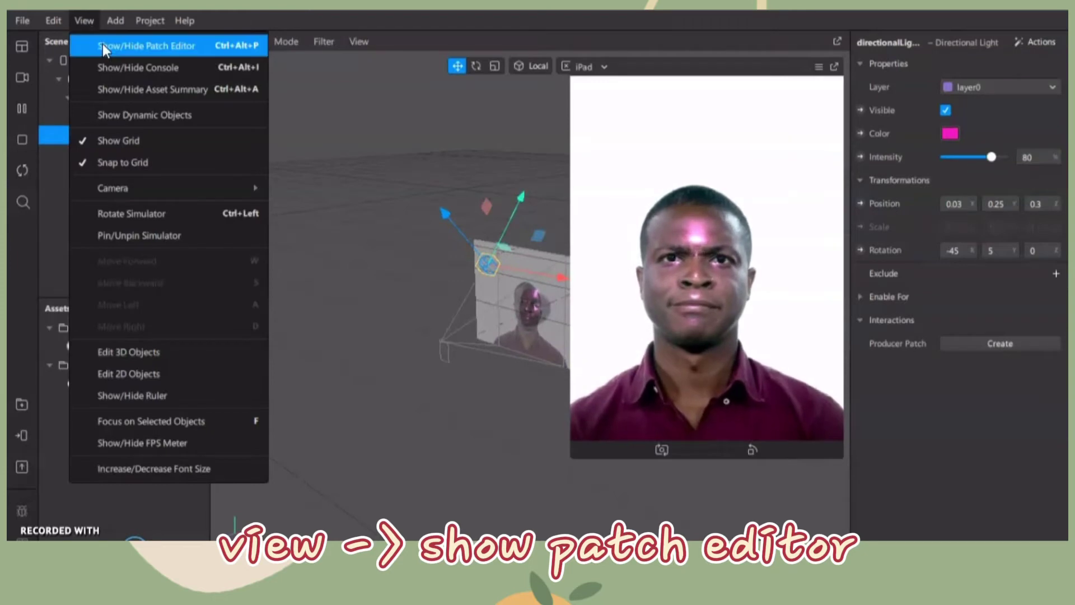
pyautogui.click(102, 43)
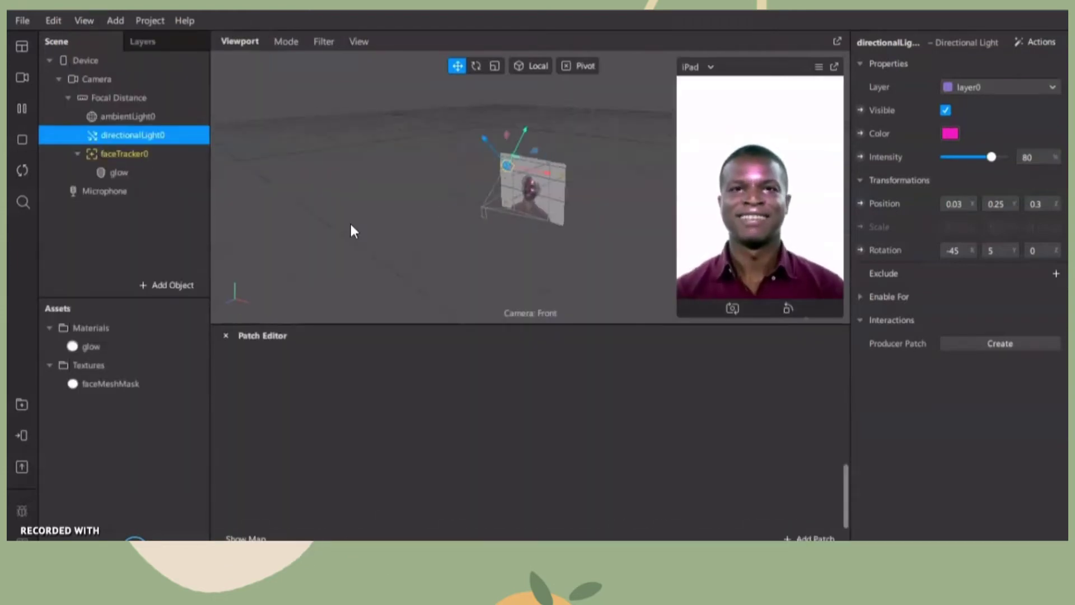
pyautogui.rightClick(307, 405)
pyautogui.write('loo')
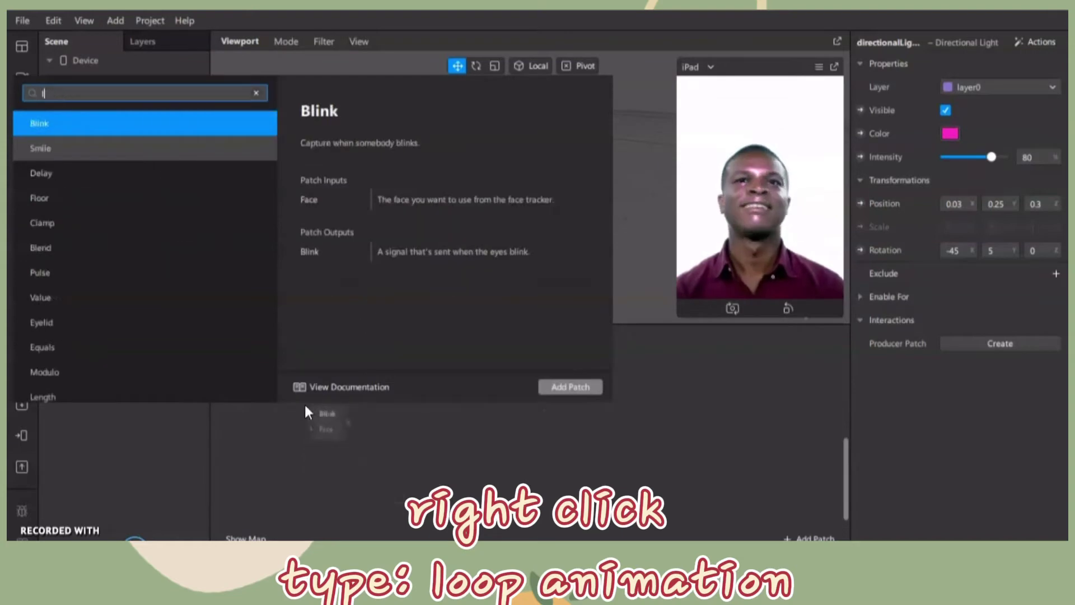
pyautogui.click(150, 153)
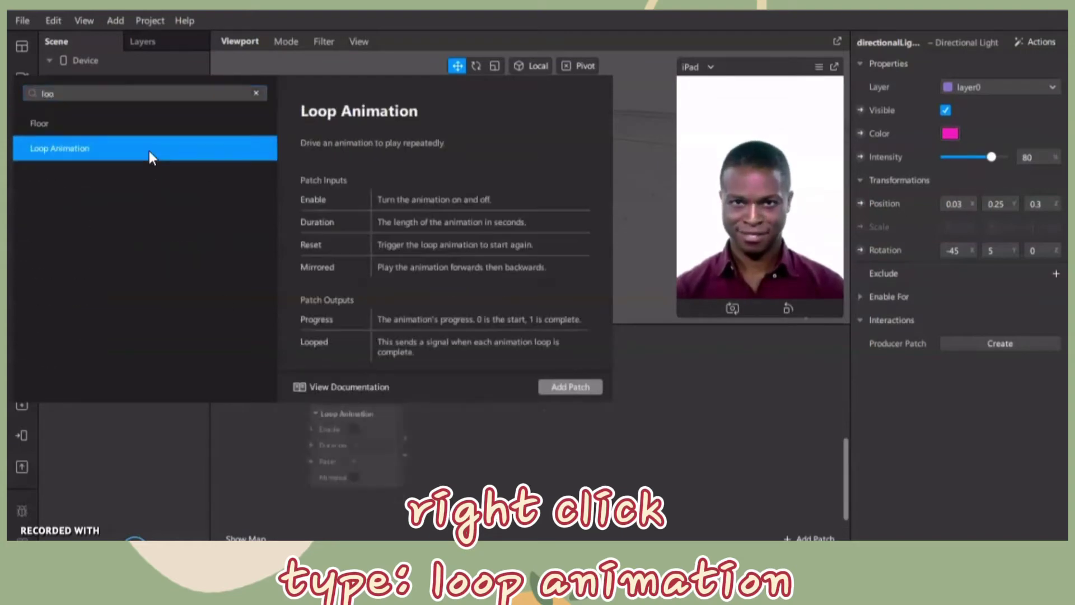
pyautogui.click(547, 385)
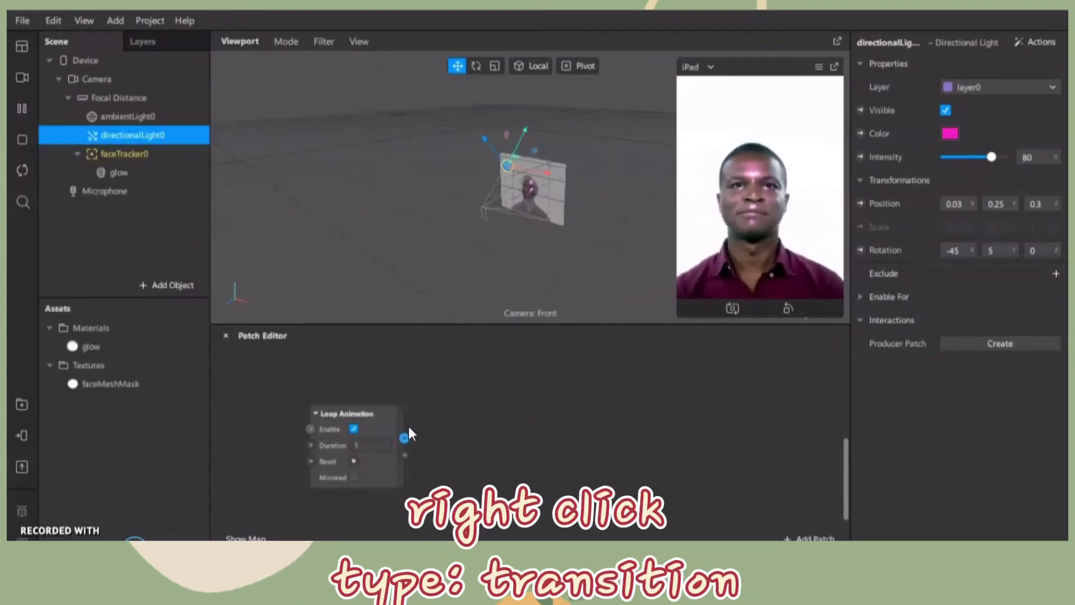
# Add a Transition patch linked to the Loop Animation's Progress output and place it close beside the Loop Animation patch
pyautogui.rightClick(462, 417)
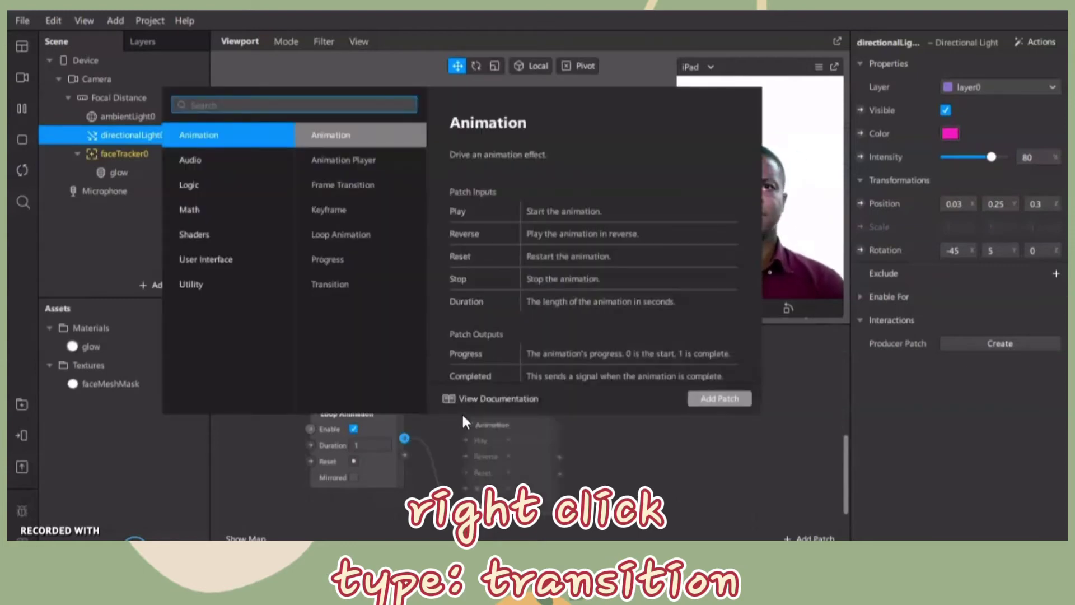
pyautogui.write('tr')
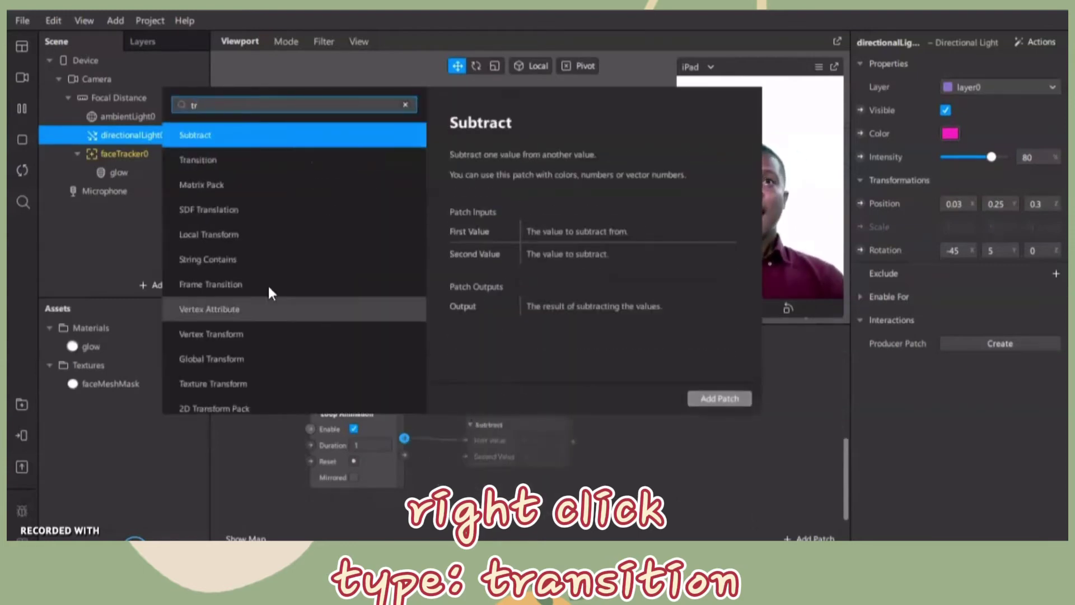
pyautogui.click(245, 161)
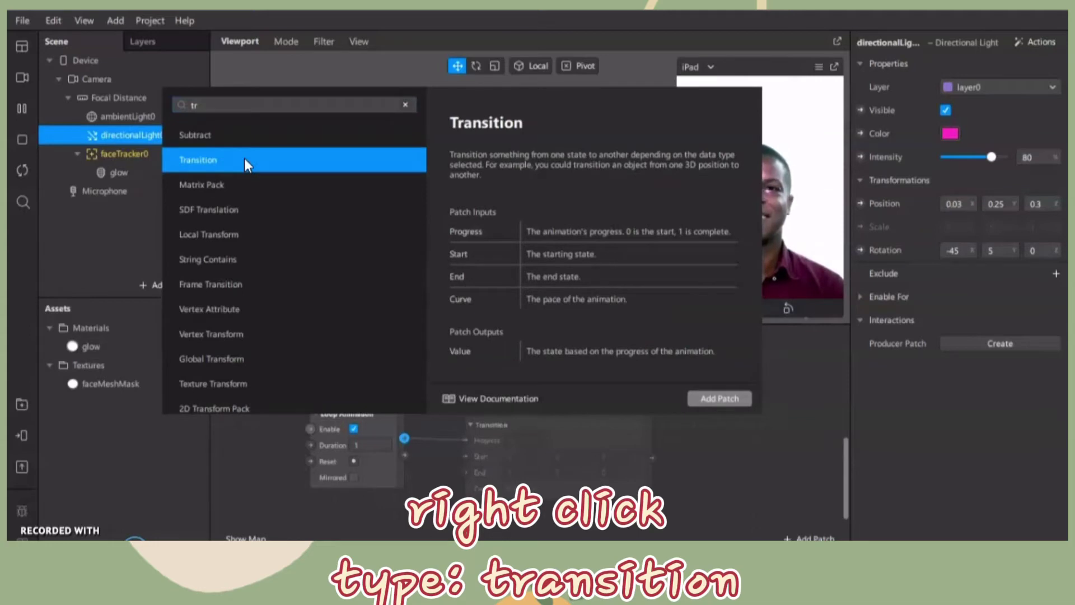
pyautogui.doubleClick(244, 159)
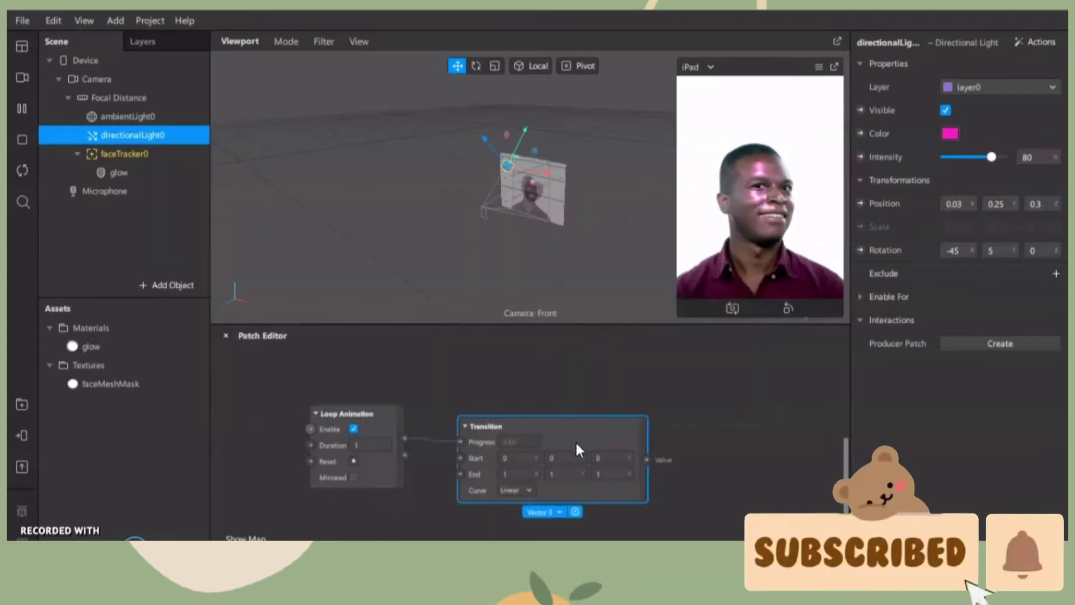
pyautogui.moveTo(576, 443); pyautogui.dragTo(497, 413)
pyautogui.click(516, 372)
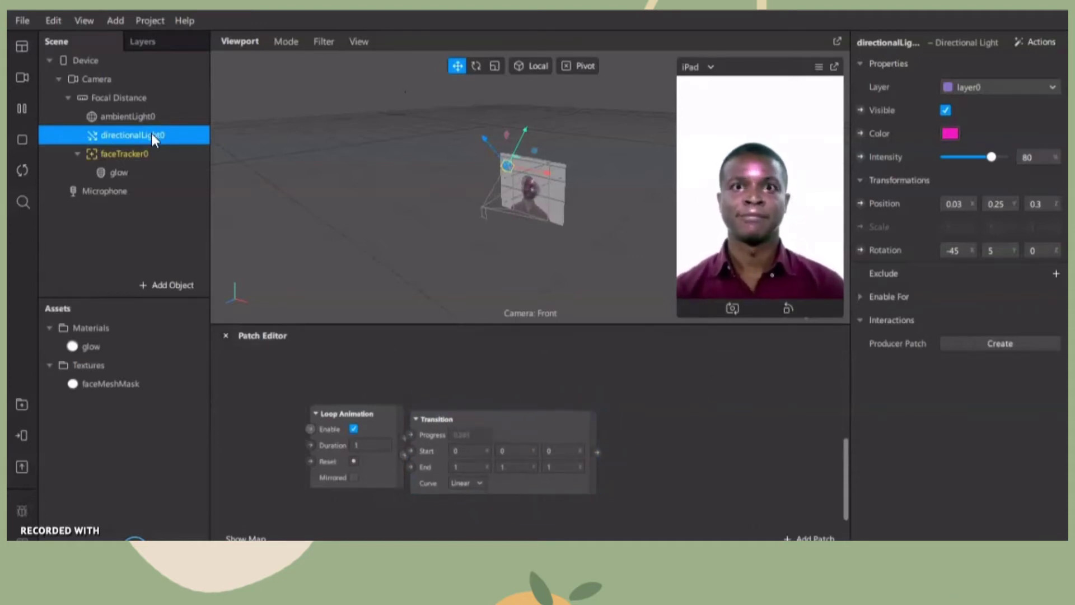
# Create a patch for directionalLight0's rotation and connect the Transition patch's Value output to its 3D Rotation input
pyautogui.click(860, 250)
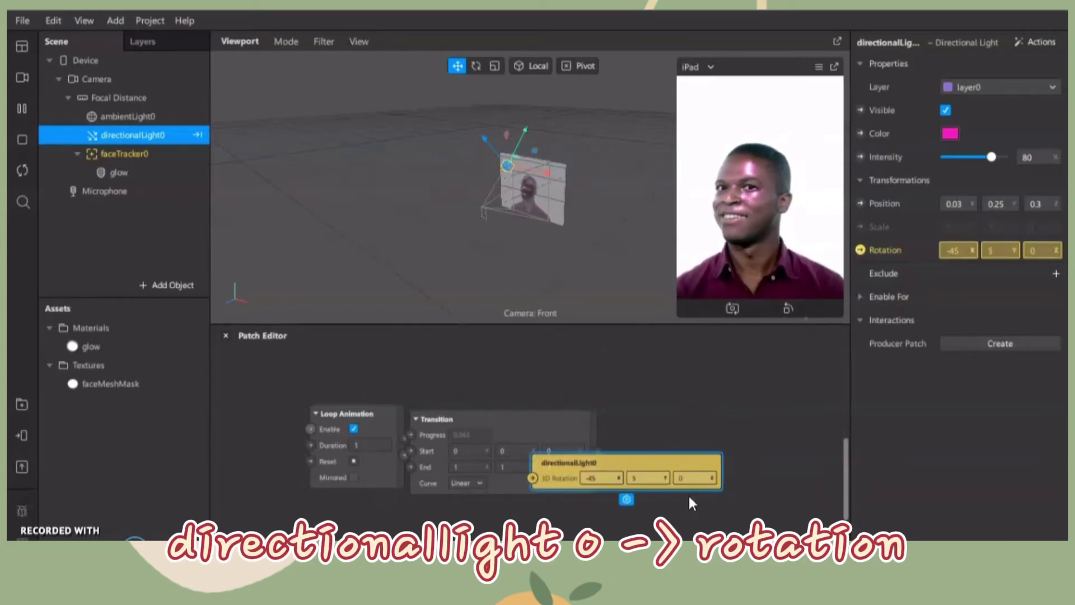
pyautogui.moveTo(697, 461); pyautogui.dragTo(791, 429)
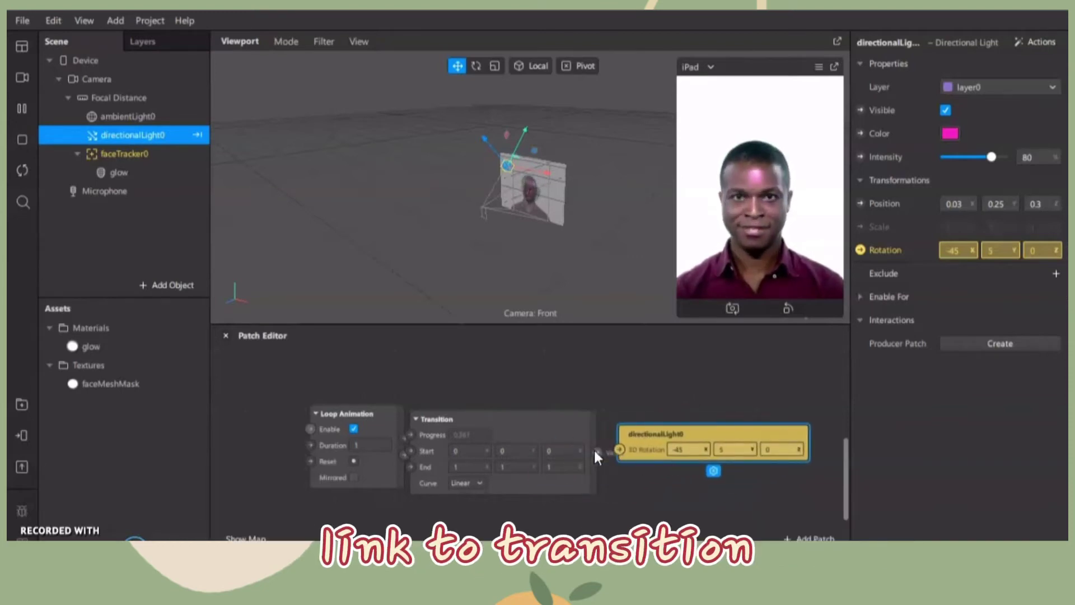
pyautogui.moveTo(594, 450); pyautogui.dragTo(619, 448)
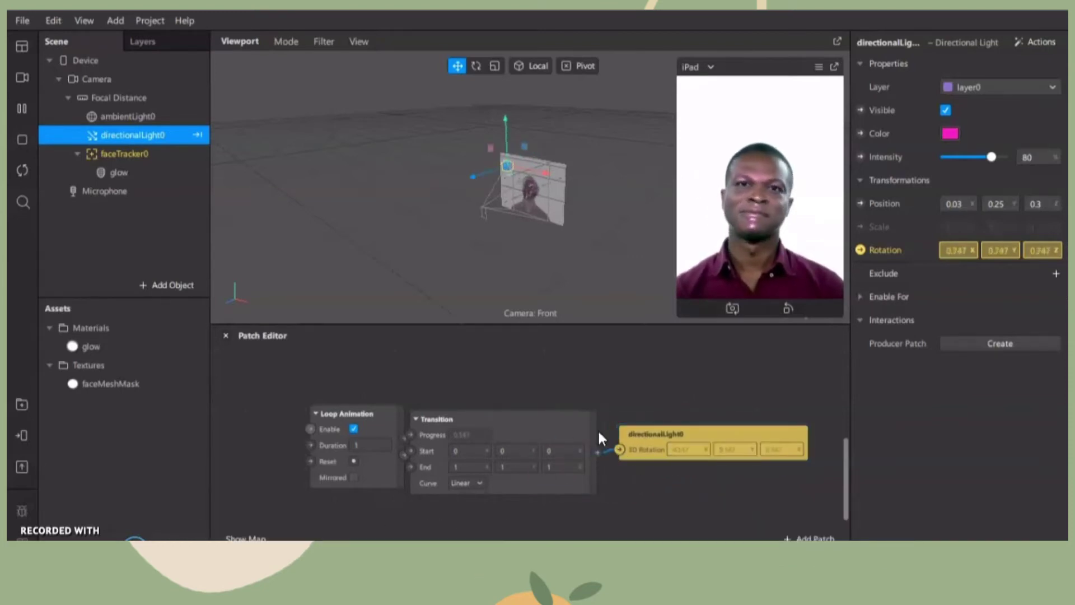
# Space out the Transition and directionalLight0 rotation patches so the connected patches sit in a row with gaps between them
pyautogui.moveTo(542, 435); pyautogui.dragTo(553, 432)
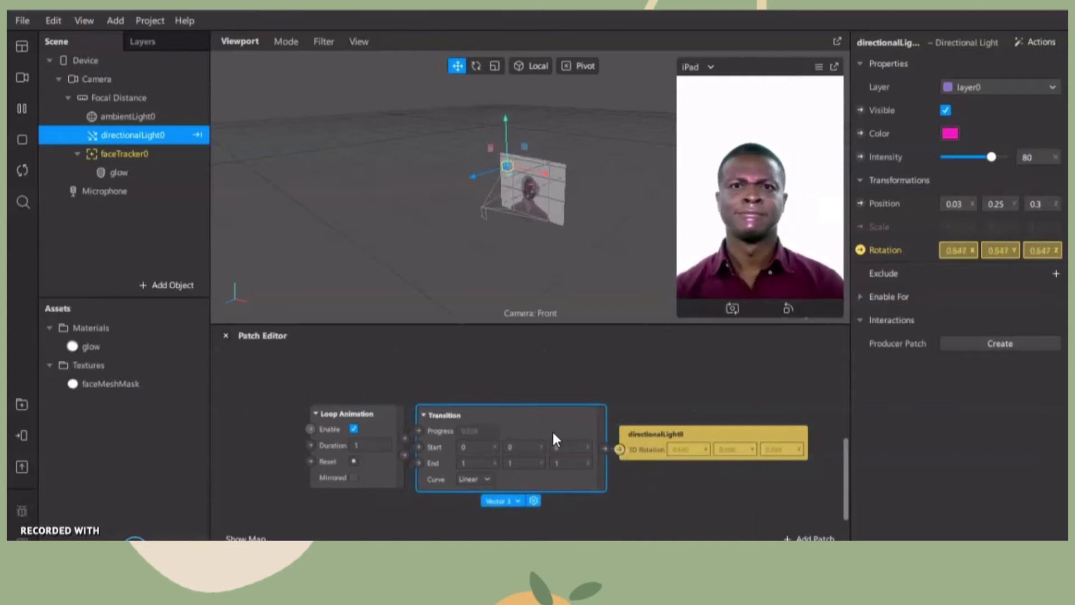
pyautogui.click(615, 382)
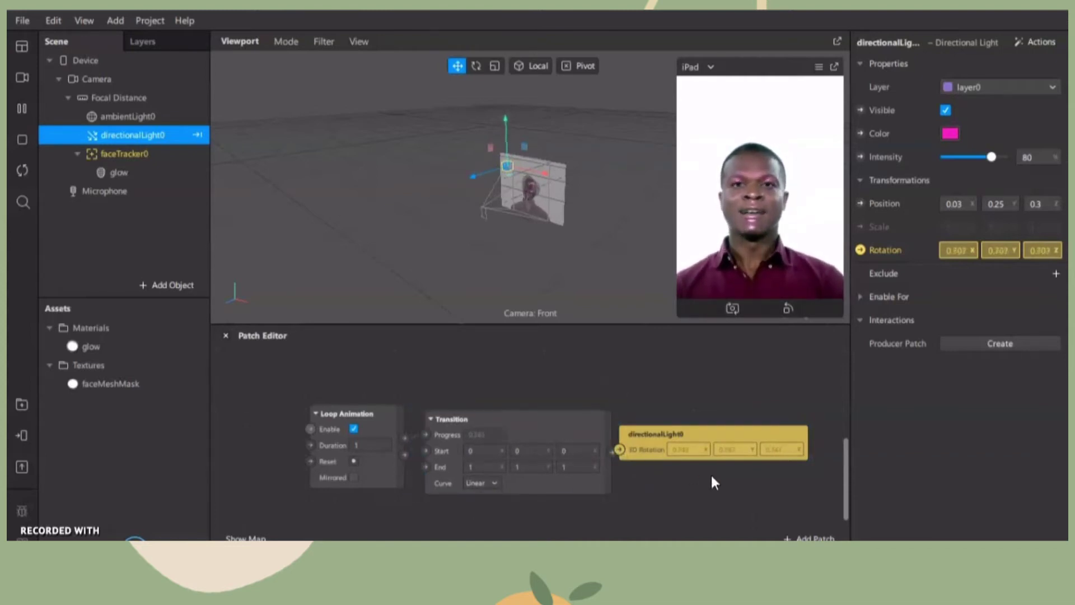
pyautogui.moveTo(709, 436); pyautogui.dragTo(730, 438)
pyautogui.click(642, 487)
# Set the first End value of the Transition patch to 360
pyautogui.scroll(1, 642, 487)
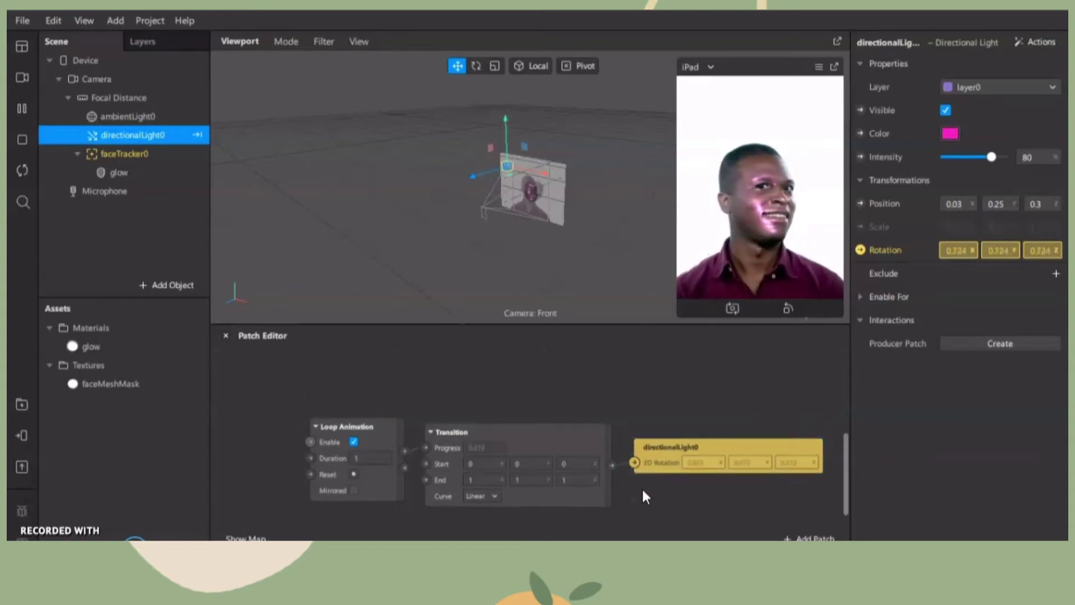
pyautogui.scroll(-3, 642, 487)
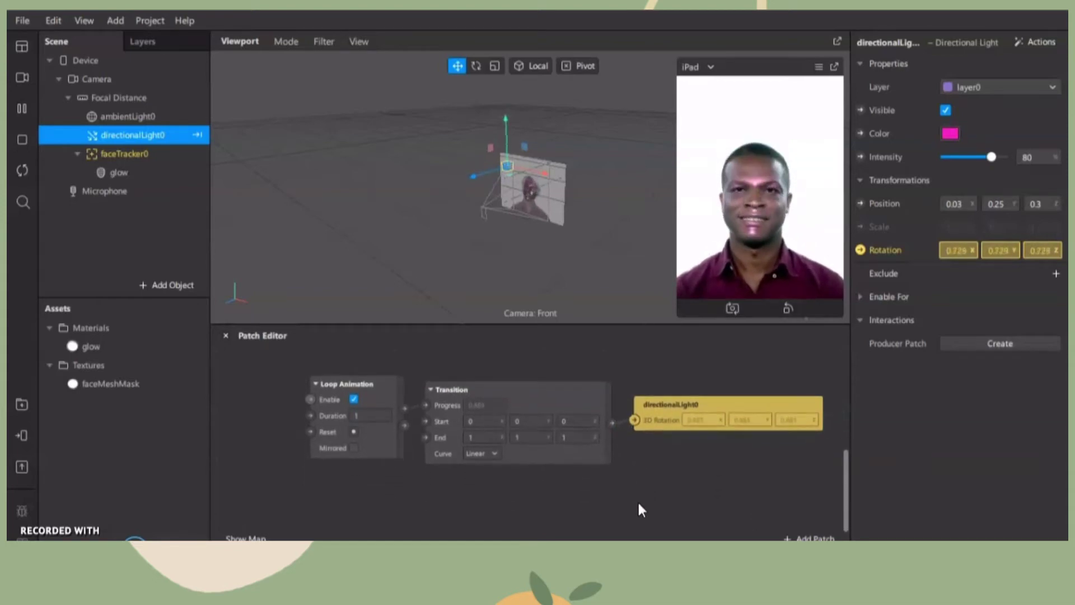
pyautogui.click(479, 439)
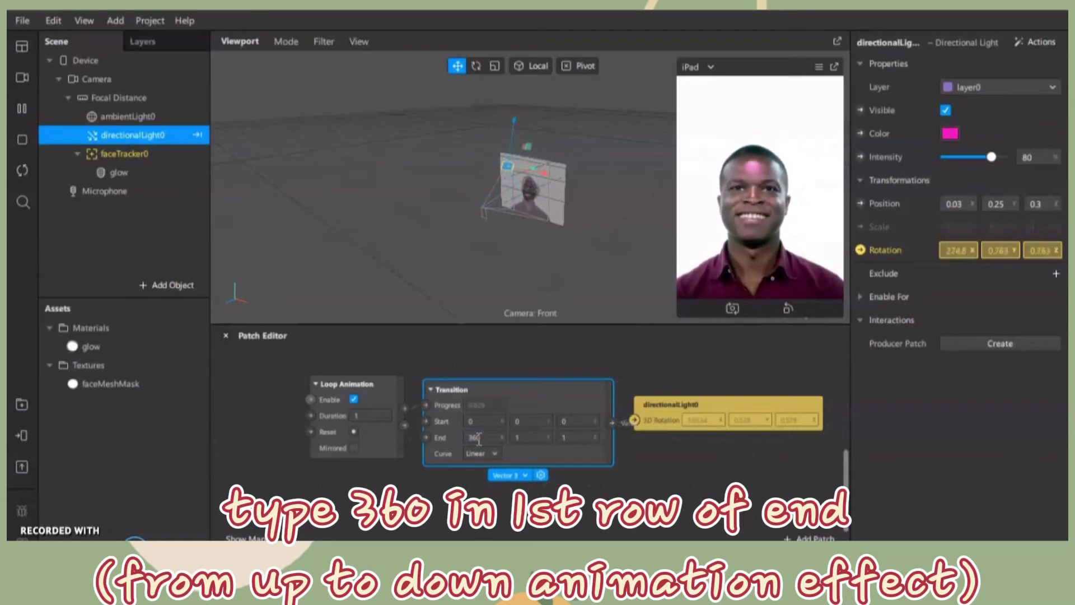
# Set both the first and second End values of directionalLight0's Transition patch to 360
pyautogui.press('Return')
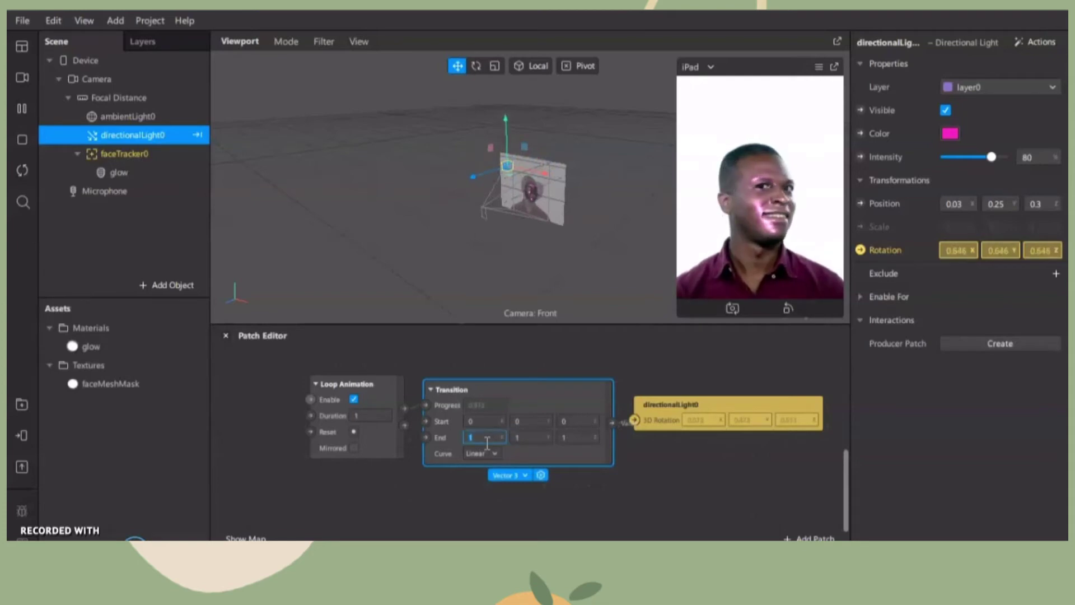
pyautogui.write('360')
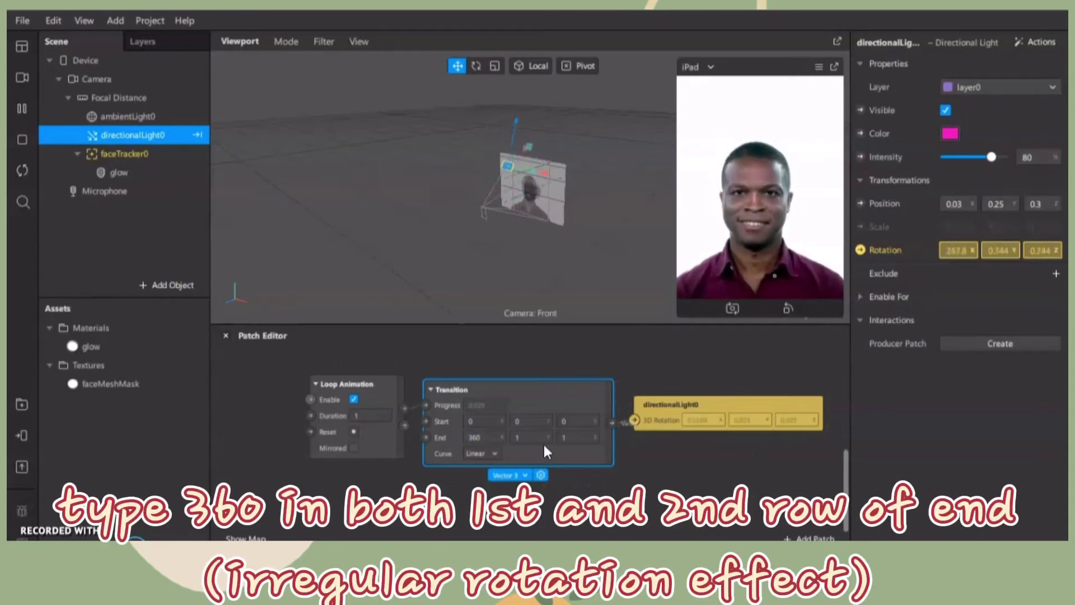
pyautogui.click(532, 438)
pyautogui.write('360')
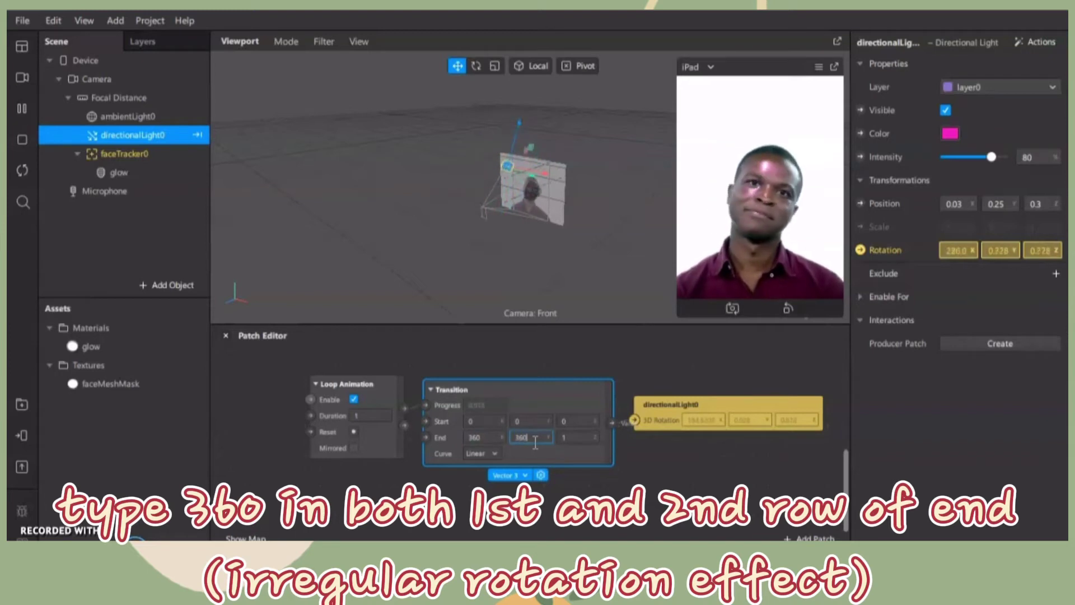
pyautogui.press('Return')
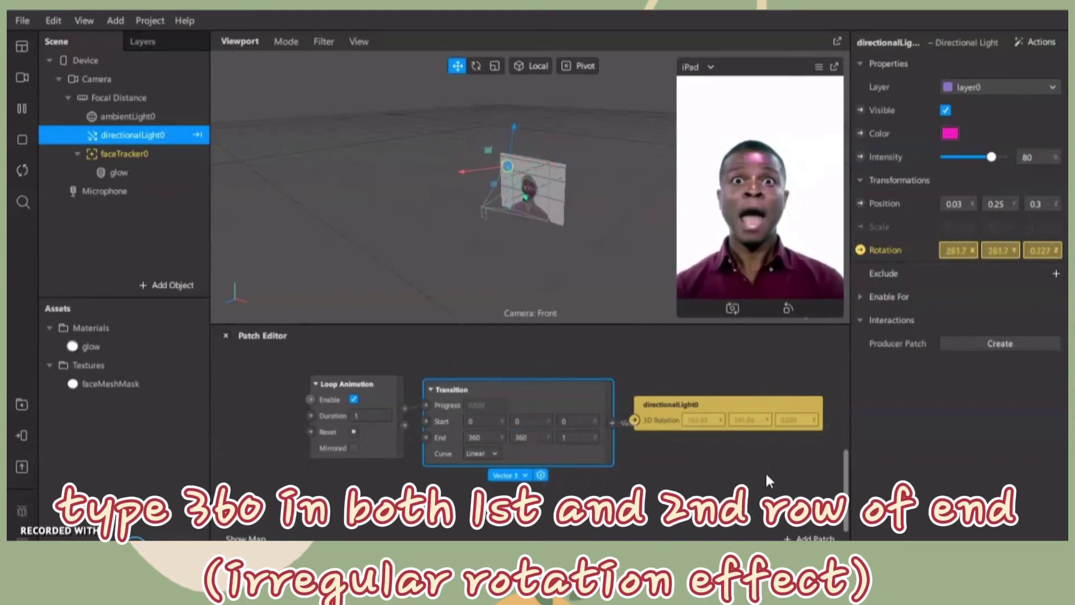
pyautogui.click(728, 474)
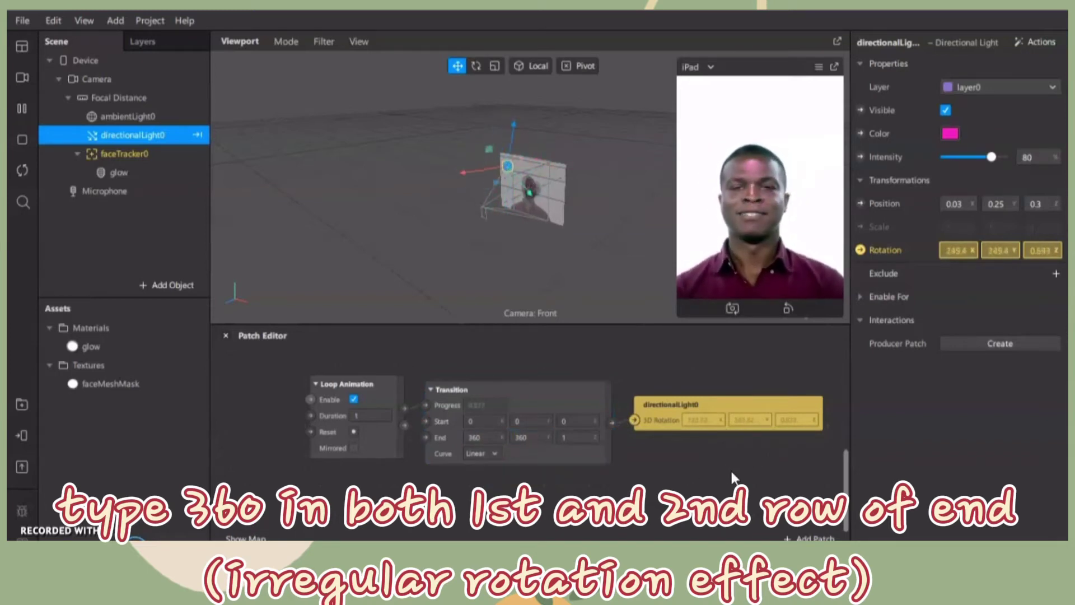
# Add a second directional light to the scene and set its colour to blue, #1414ff
pyautogui.rightClick(173, 224)
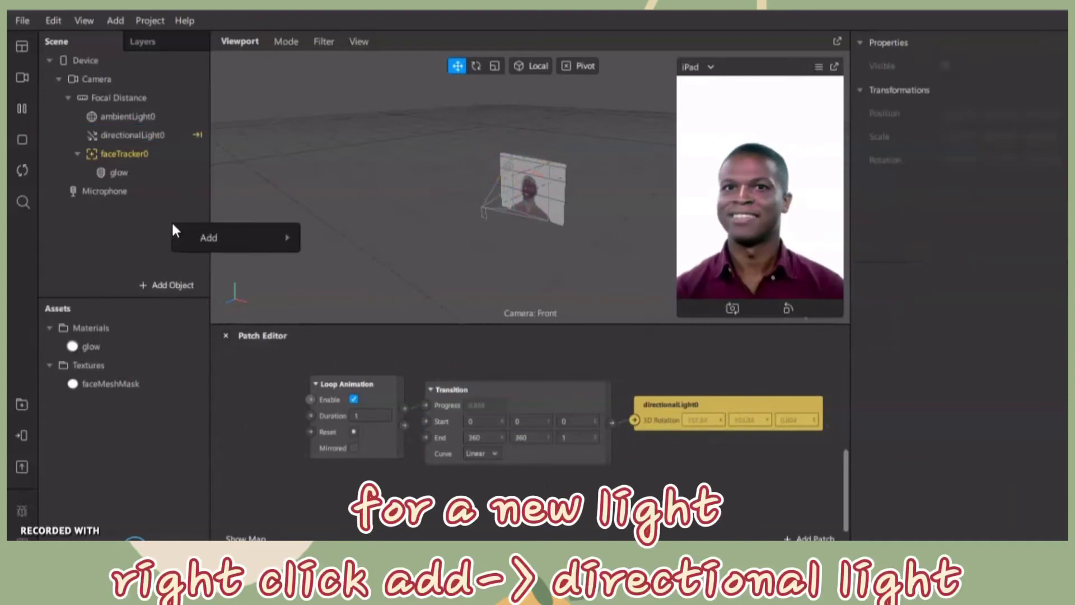
pyautogui.moveTo(194, 230)
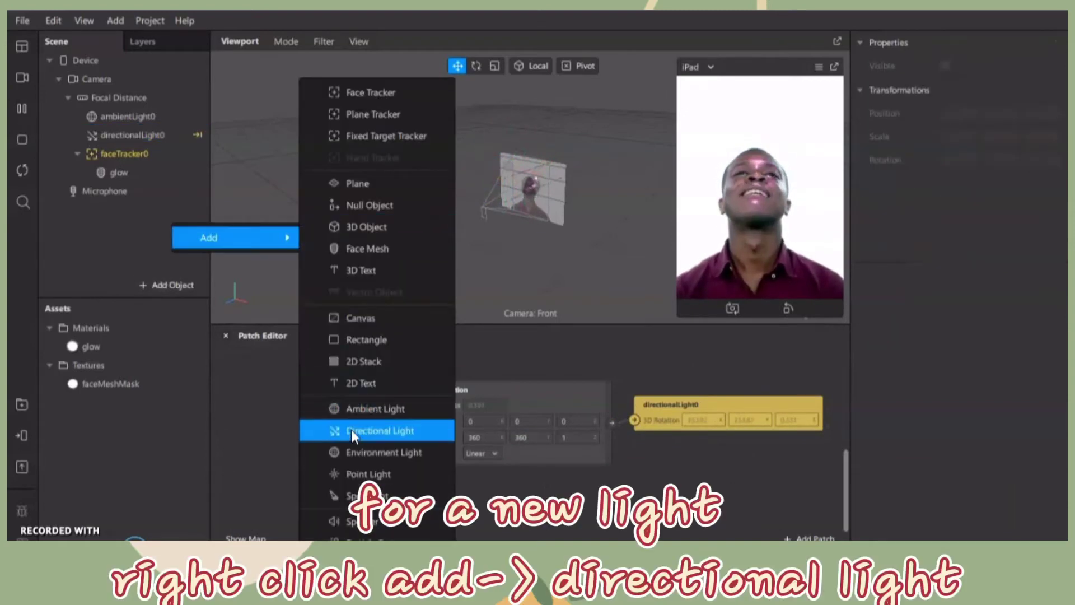
pyautogui.click(368, 432)
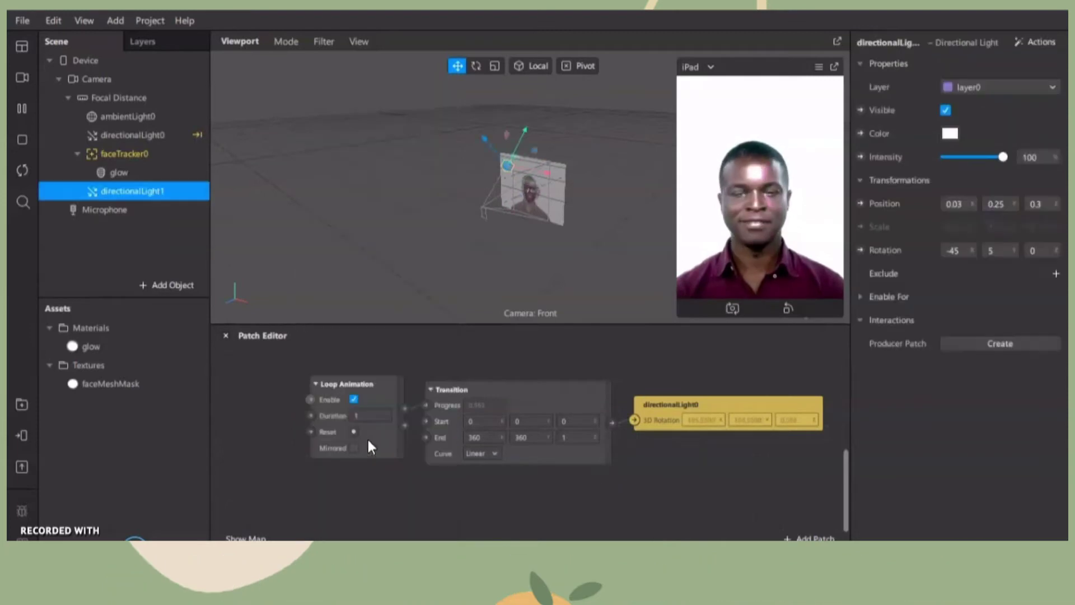
pyautogui.click(951, 133)
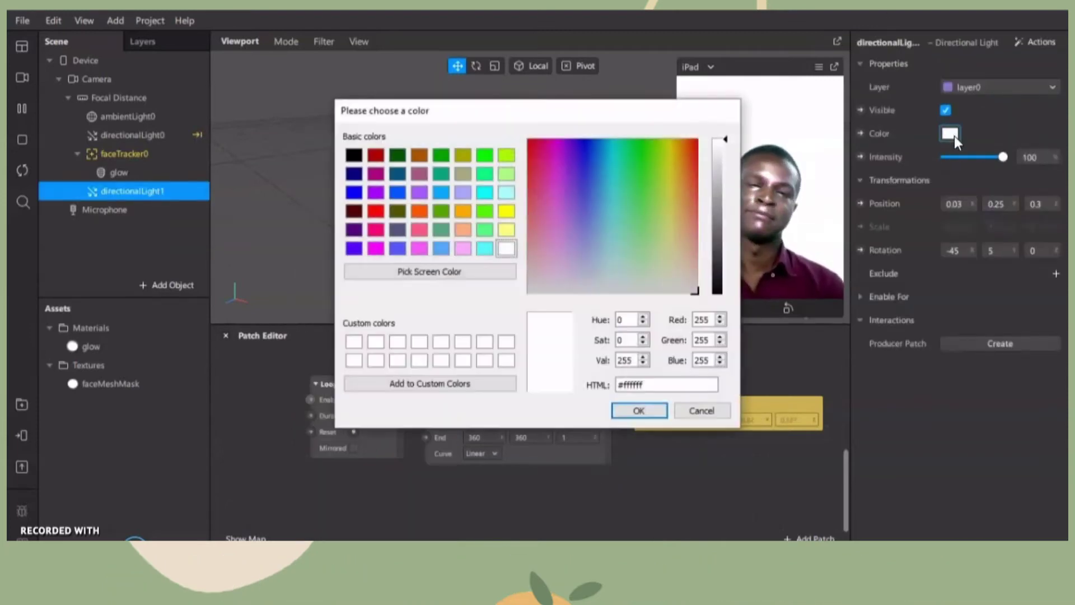
pyautogui.click(586, 163)
pyautogui.click(585, 151)
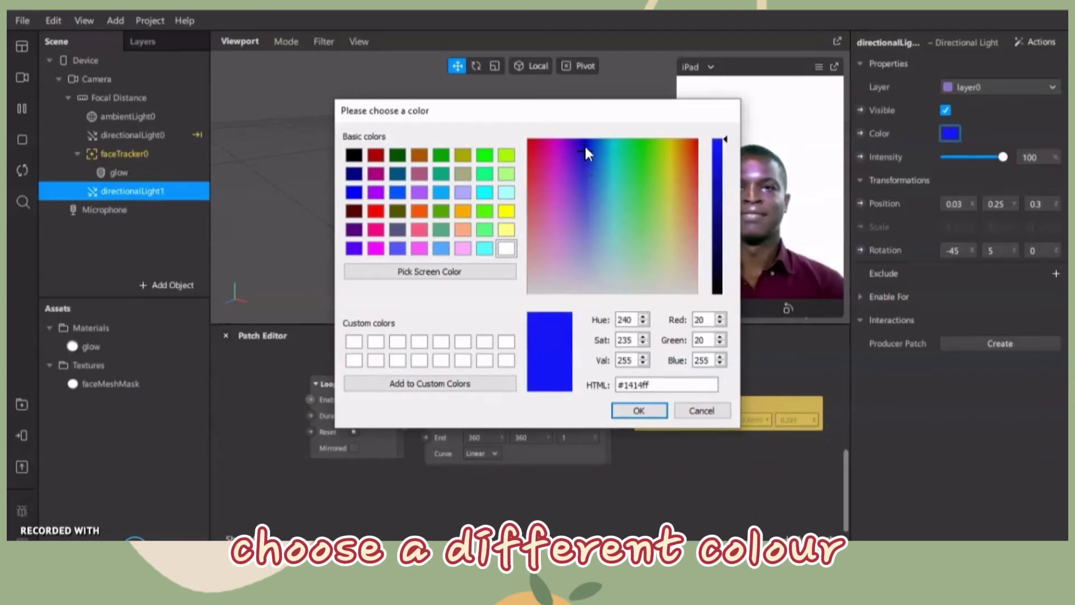
pyautogui.click(638, 411)
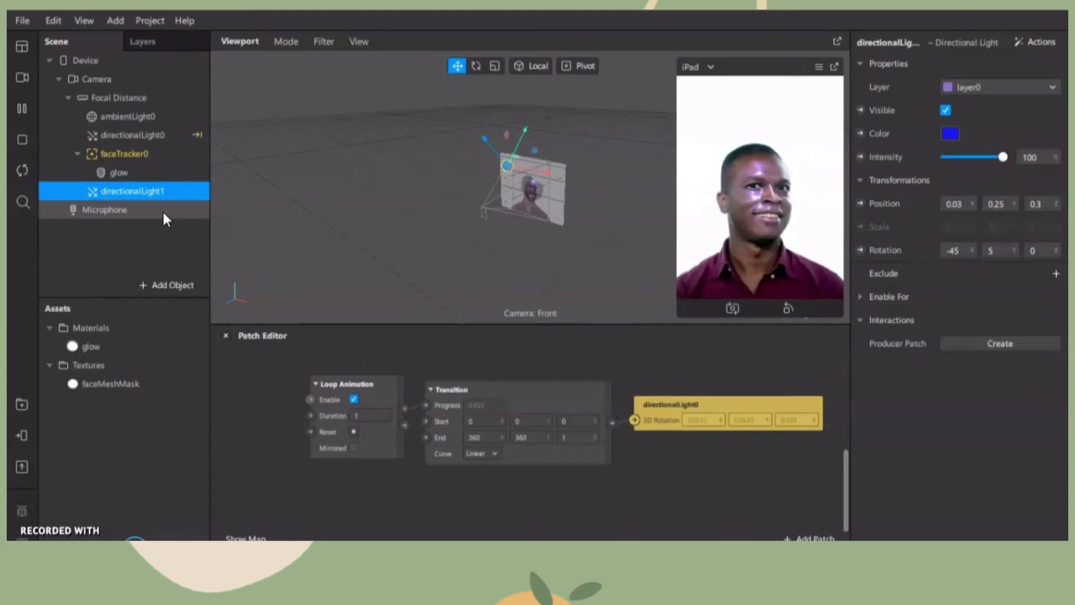
# Add a second Transition patch and align it directly below the first Transition patch
pyautogui.doubleClick(447, 503)
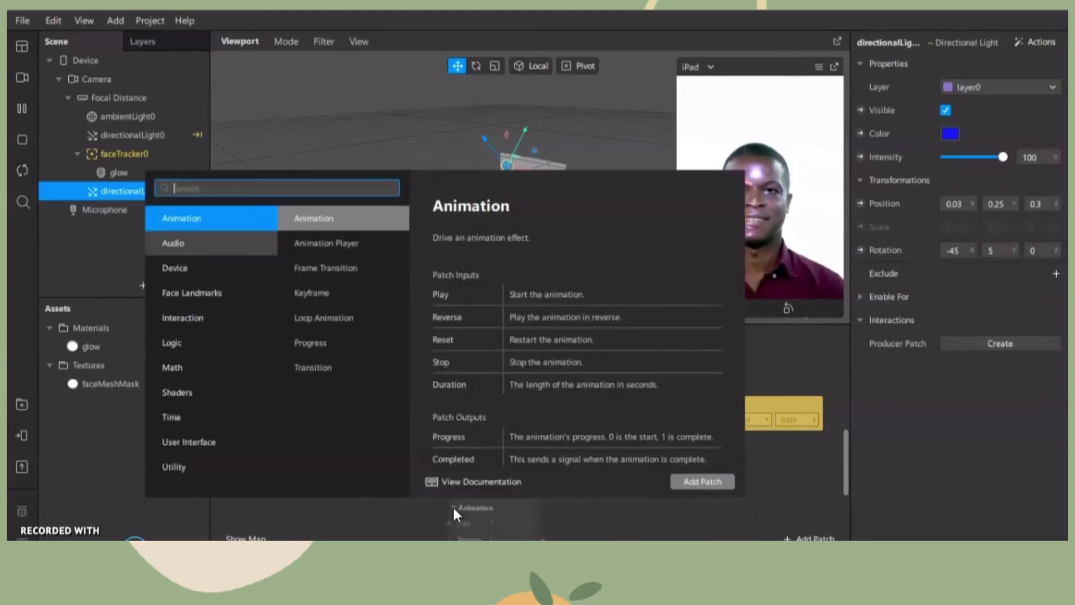
pyautogui.write('tr')
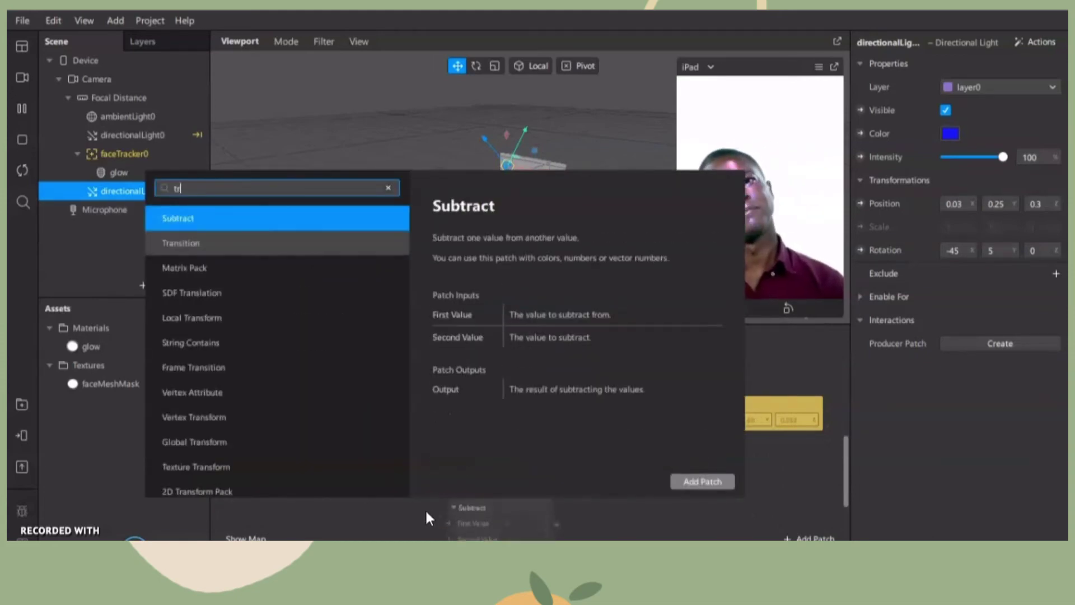
pyautogui.doubleClick(294, 241)
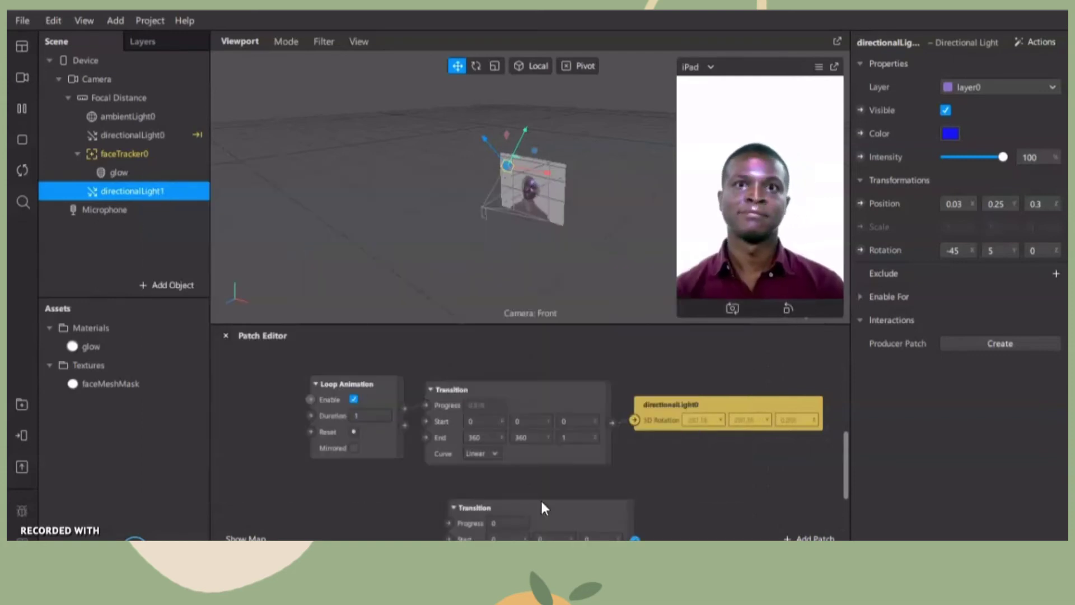
pyautogui.moveTo(581, 515); pyautogui.dragTo(553, 494)
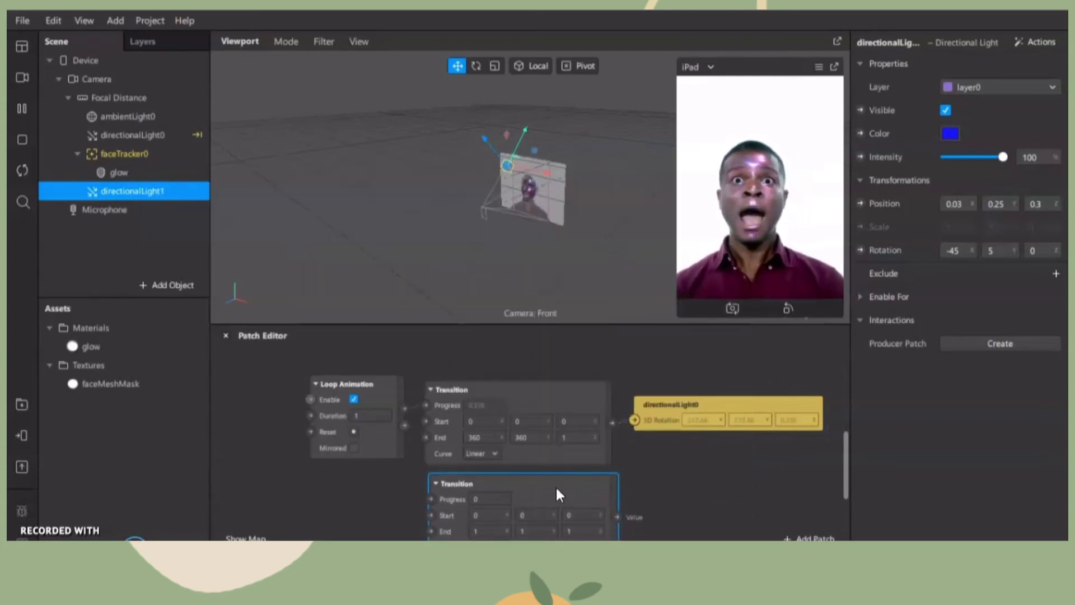
pyautogui.scroll(-1, 637, 476)
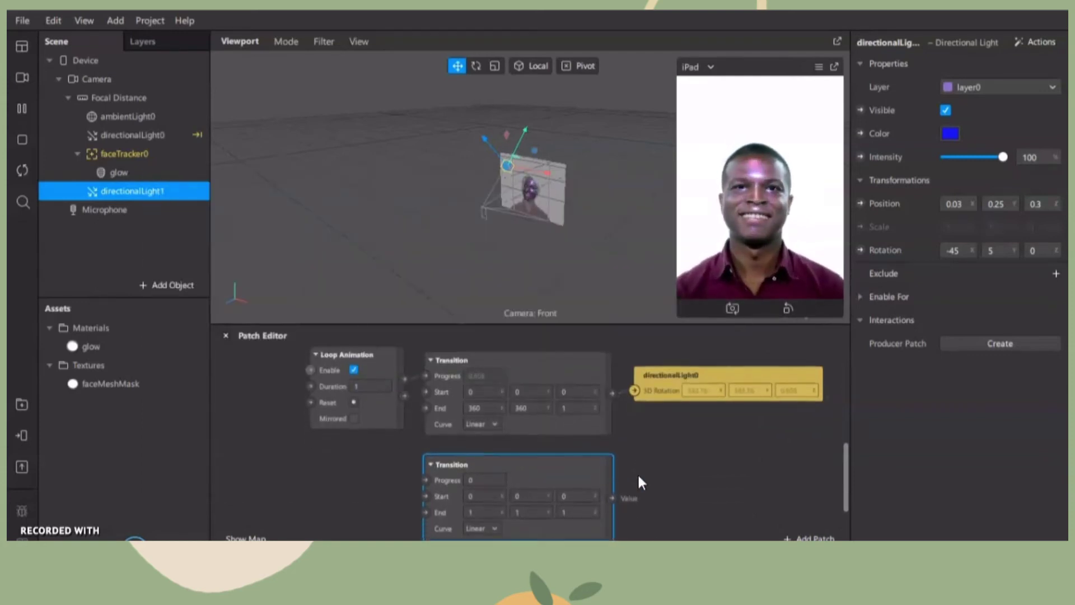
# Create directionalLight1's rotation patch, place it beside the second Transition patch and connect that patch's Value output to its 3D Rotation input
pyautogui.click(860, 250)
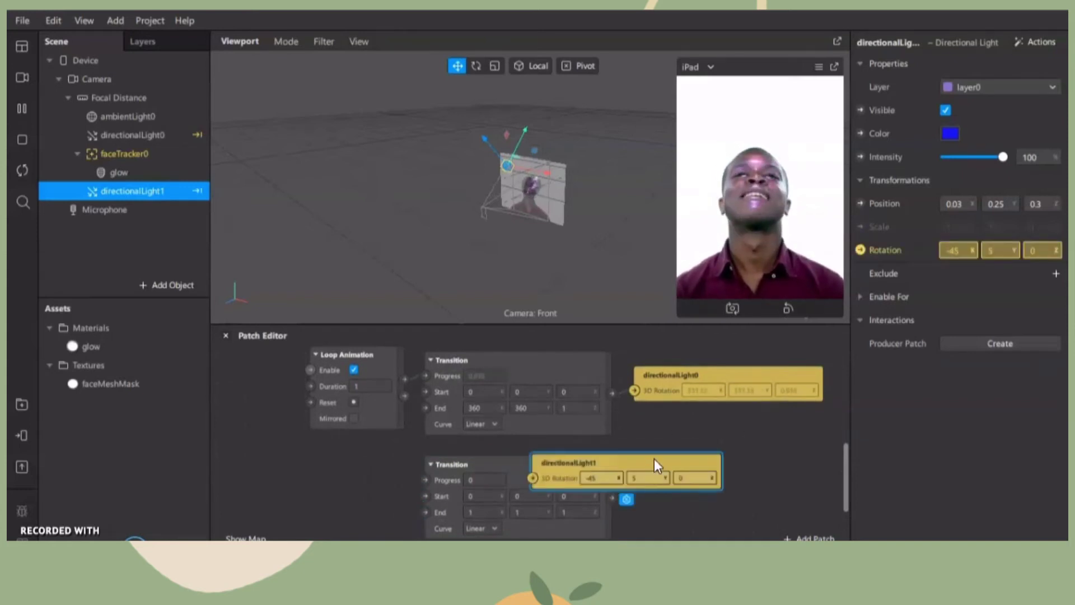
pyautogui.moveTo(654, 459); pyautogui.dragTo(765, 472)
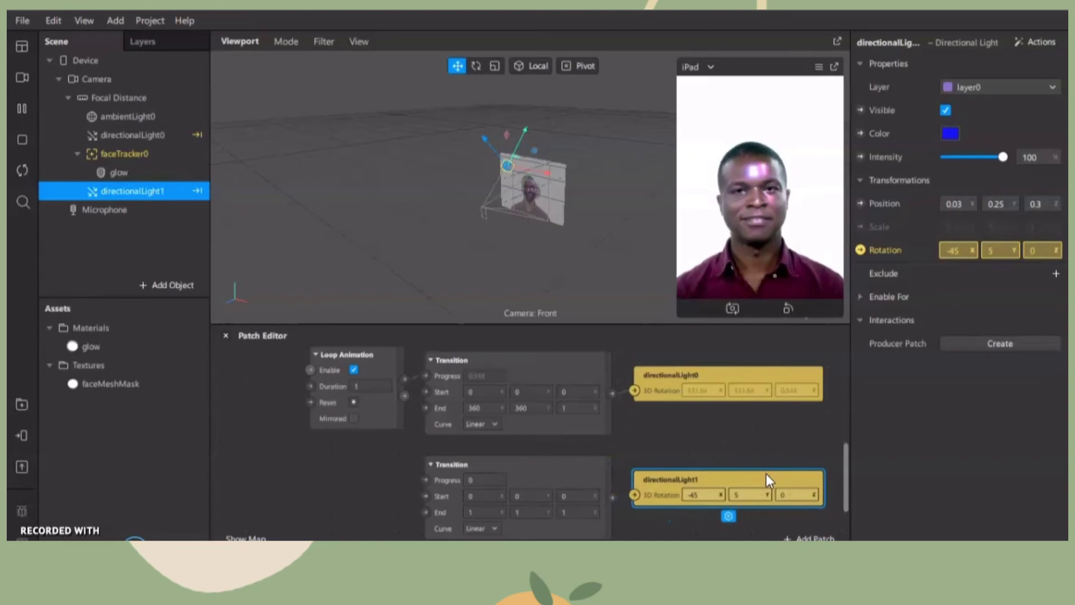
pyautogui.click(621, 496)
pyautogui.moveTo(624, 496); pyautogui.dragTo(633, 494)
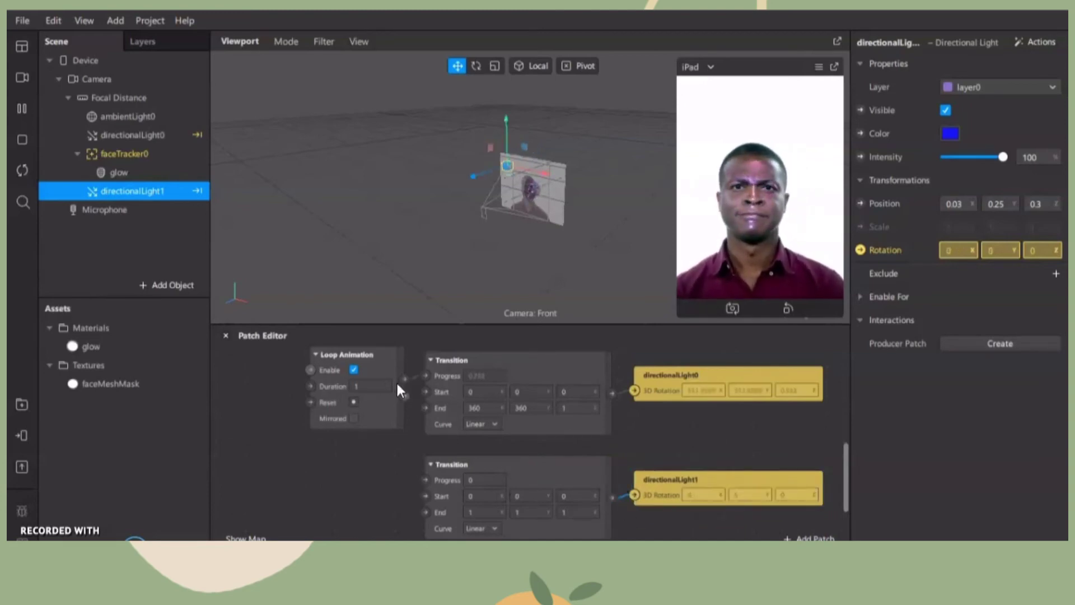
# Connect the Loop Animation's Progress output to the second Transition patch's Progress input and set that patch's first End value to 360
pyautogui.moveTo(402, 381); pyautogui.dragTo(424, 480)
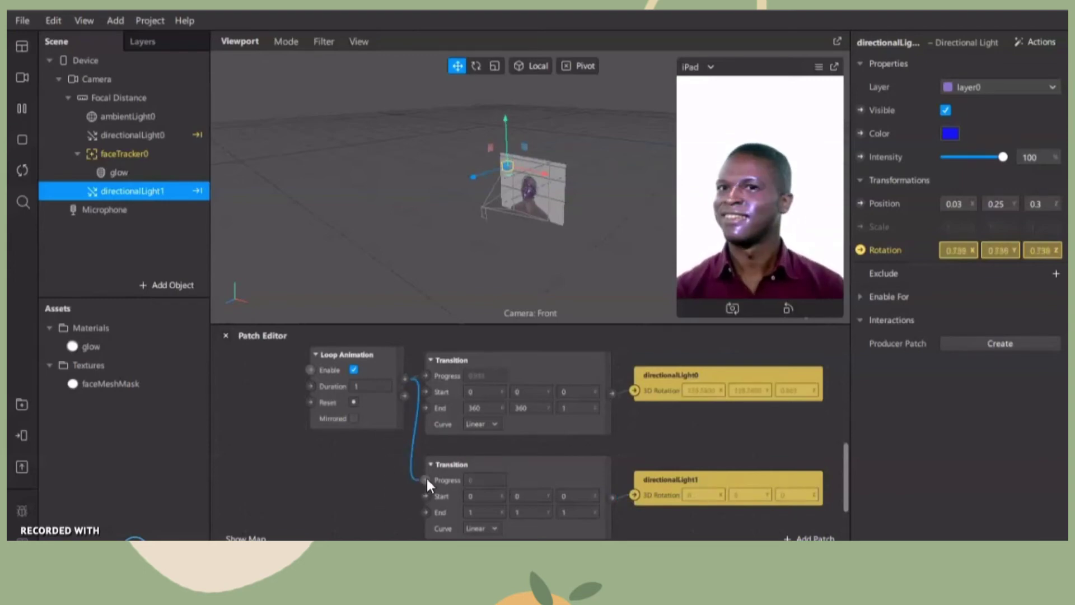
pyautogui.scroll(-1, 402, 482)
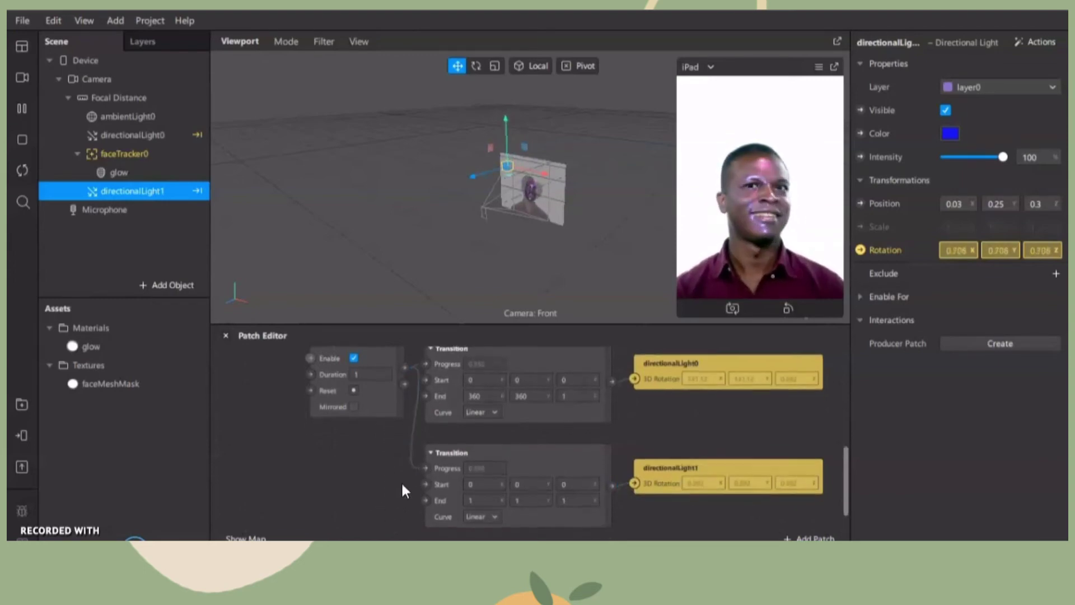
pyautogui.click(495, 498)
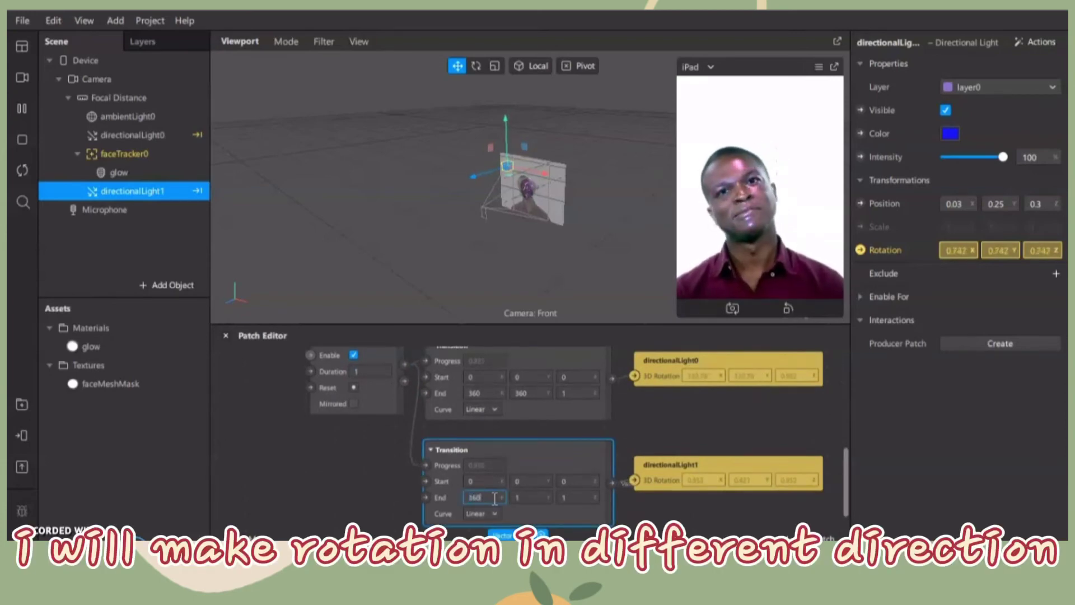
pyautogui.press('Return')
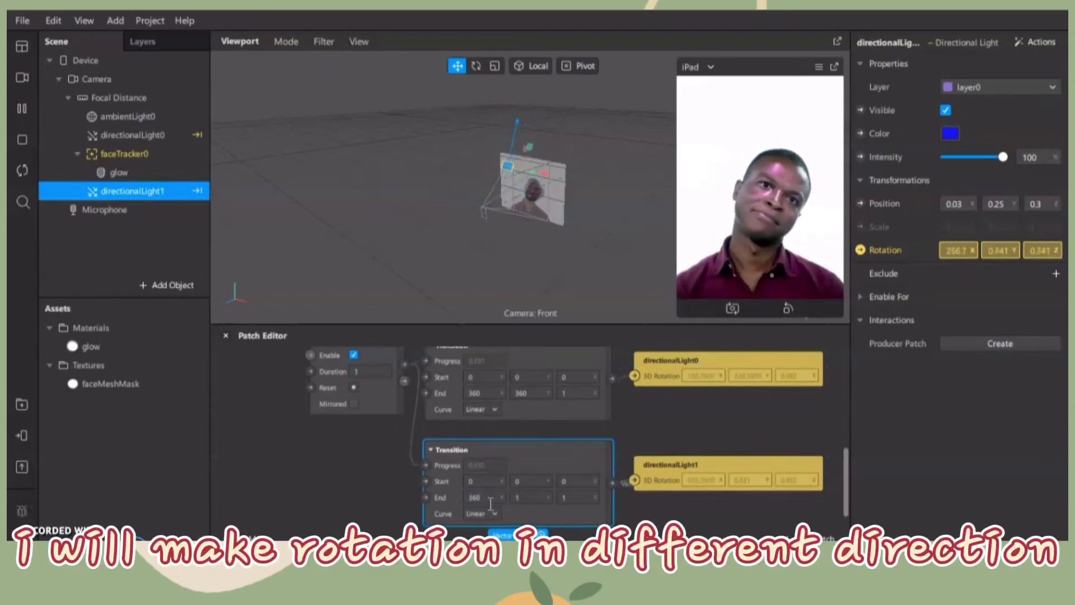
pyautogui.scroll(-1, 294, 490)
pyautogui.click(300, 494)
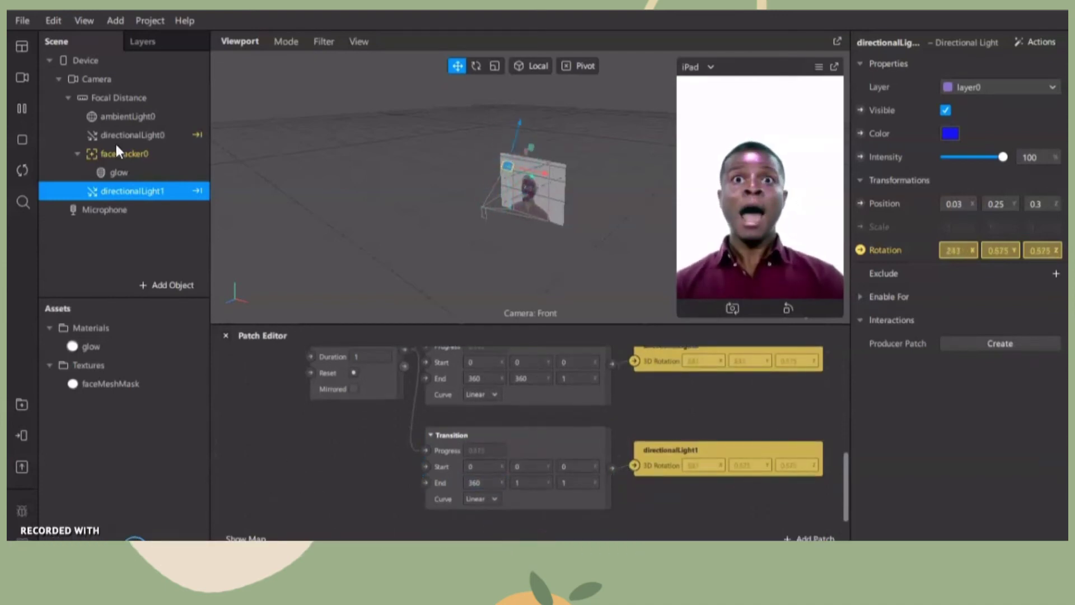
# Add a third directional light to the scene and set its colour to green, #18ff33
pyautogui.rightClick(163, 222)
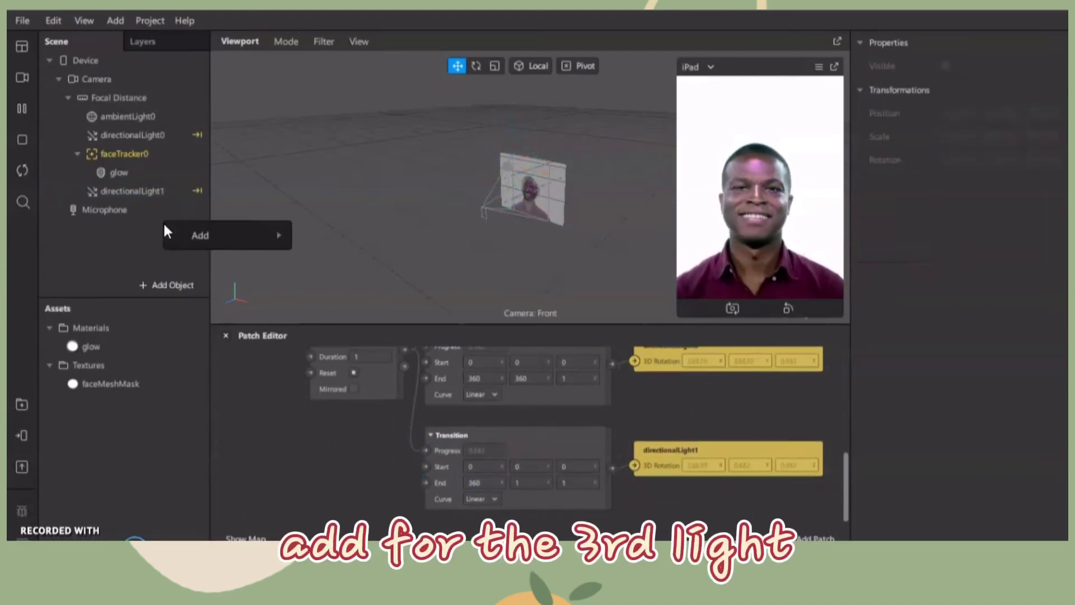
pyautogui.moveTo(183, 232)
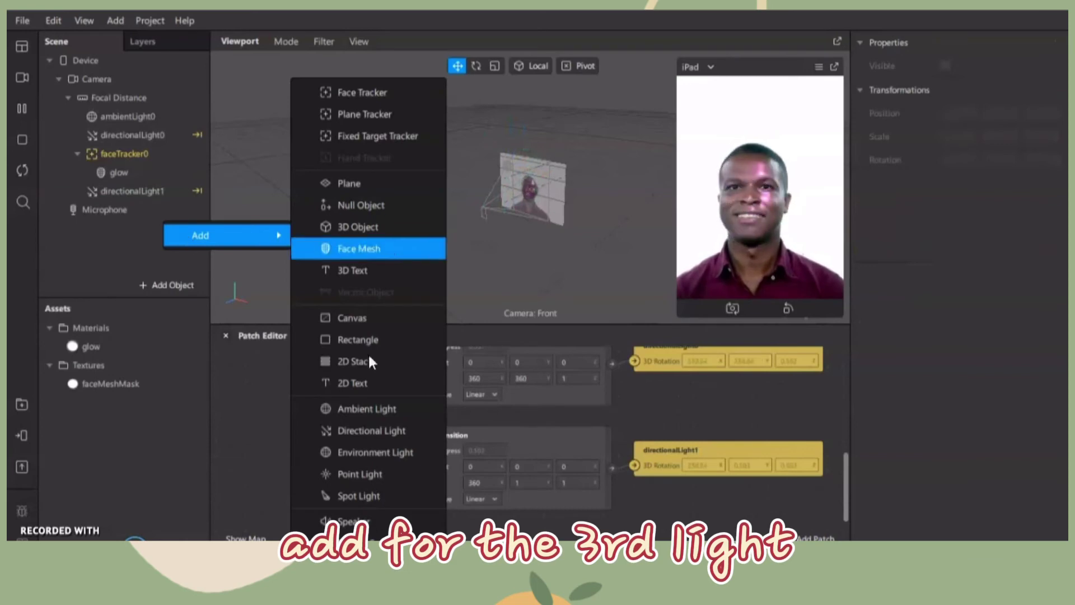
pyautogui.scroll(-1, 374, 407)
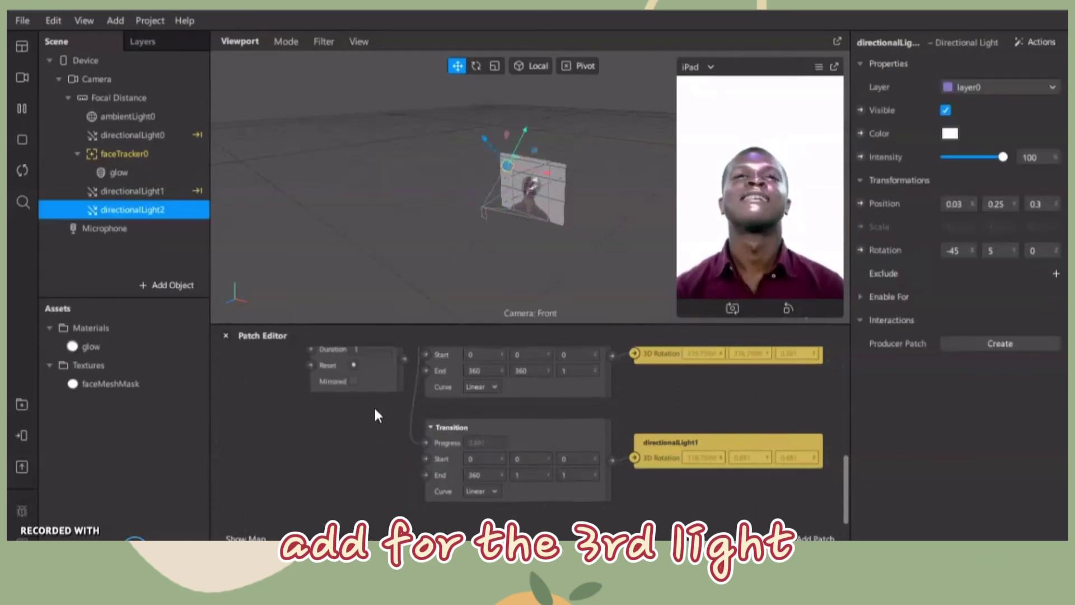
pyautogui.click(948, 133)
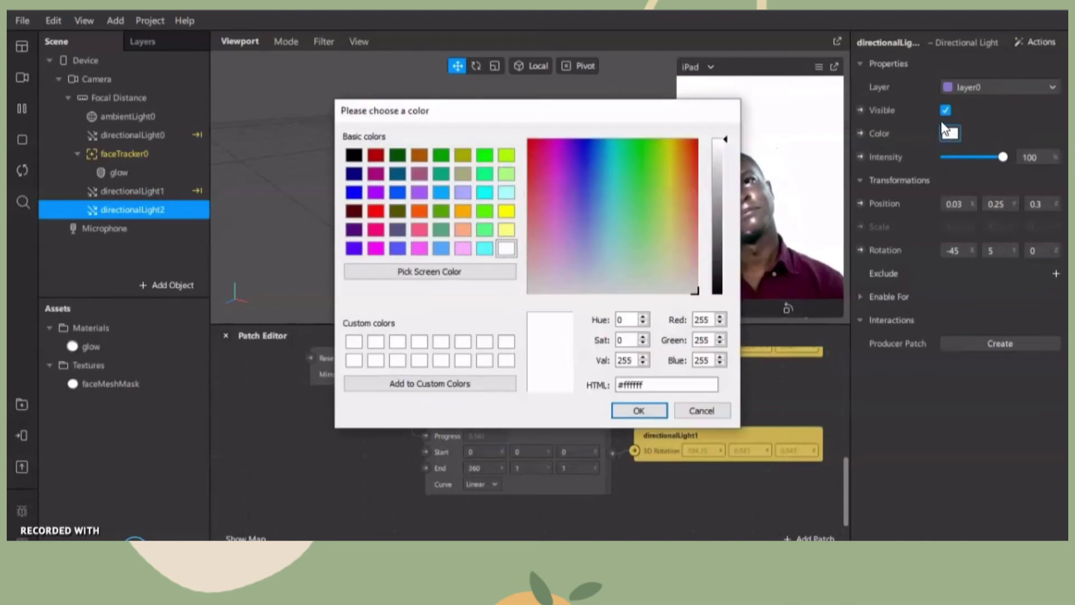
pyautogui.click(633, 149)
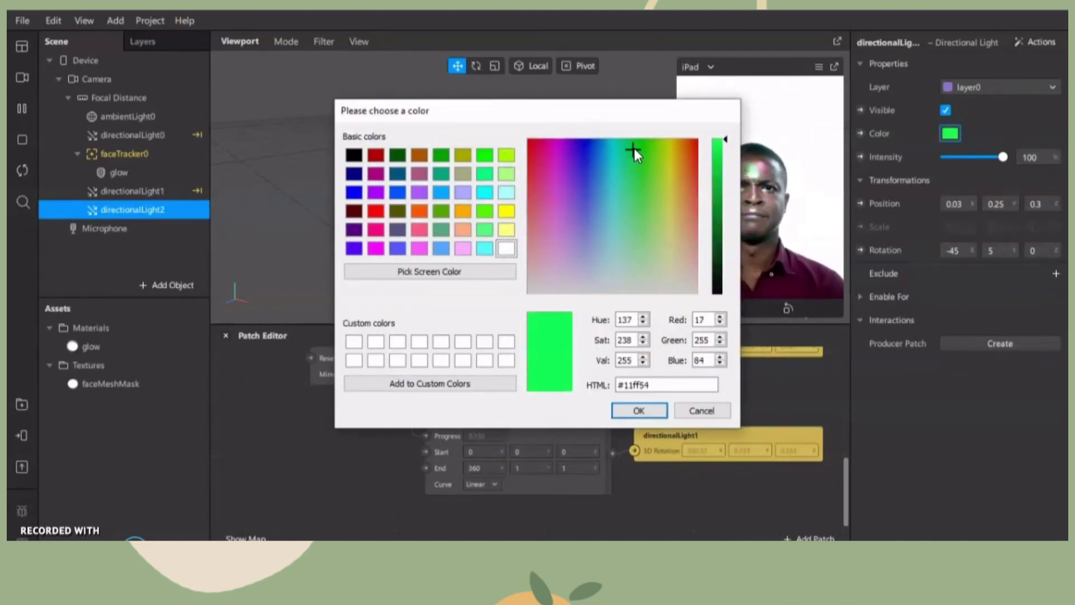
pyautogui.click(637, 153)
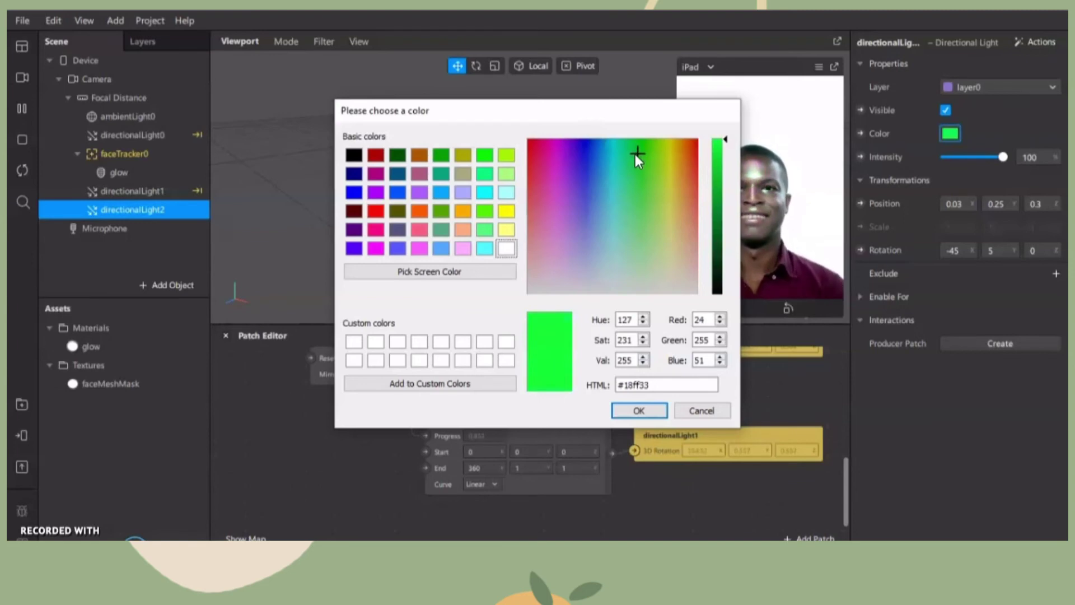
pyautogui.click(639, 411)
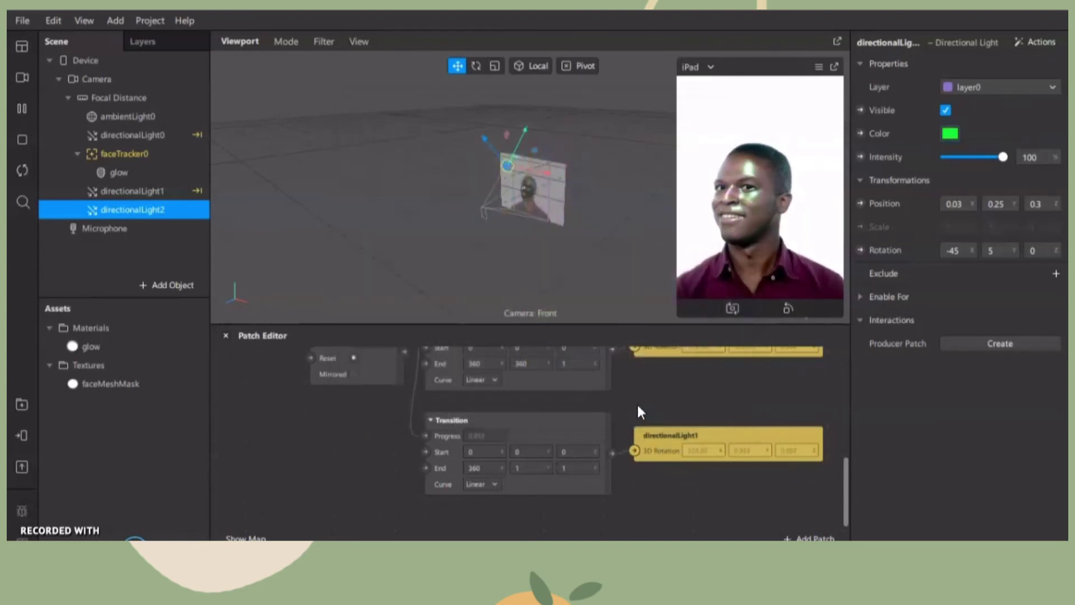
# Create a patch for directionalLight2's rotation and place it directly below the directionalLight1 patch
pyautogui.click(861, 250)
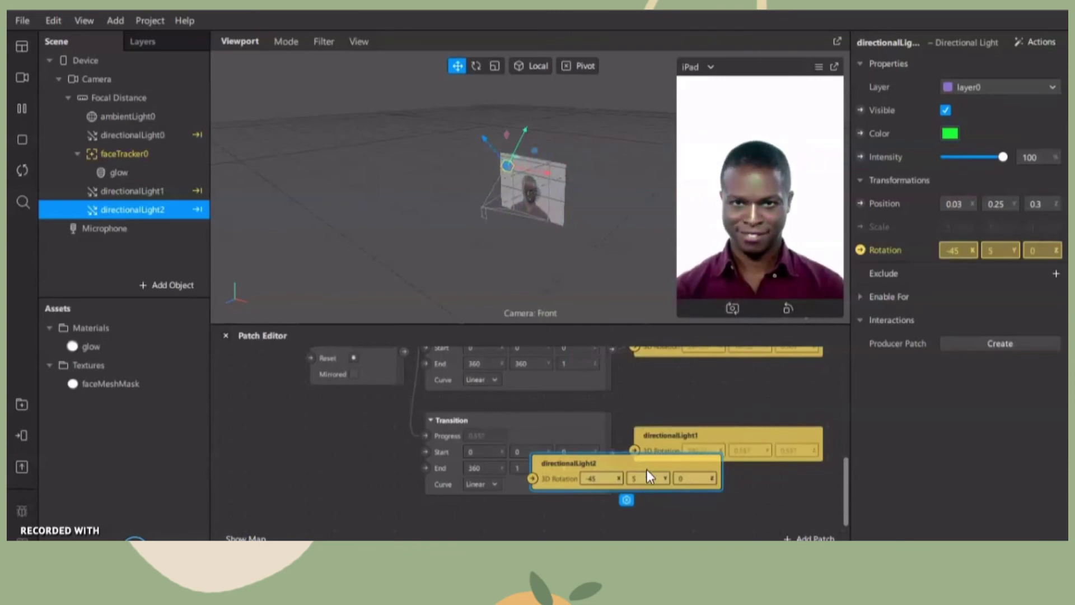
pyautogui.moveTo(646, 470); pyautogui.dragTo(756, 514)
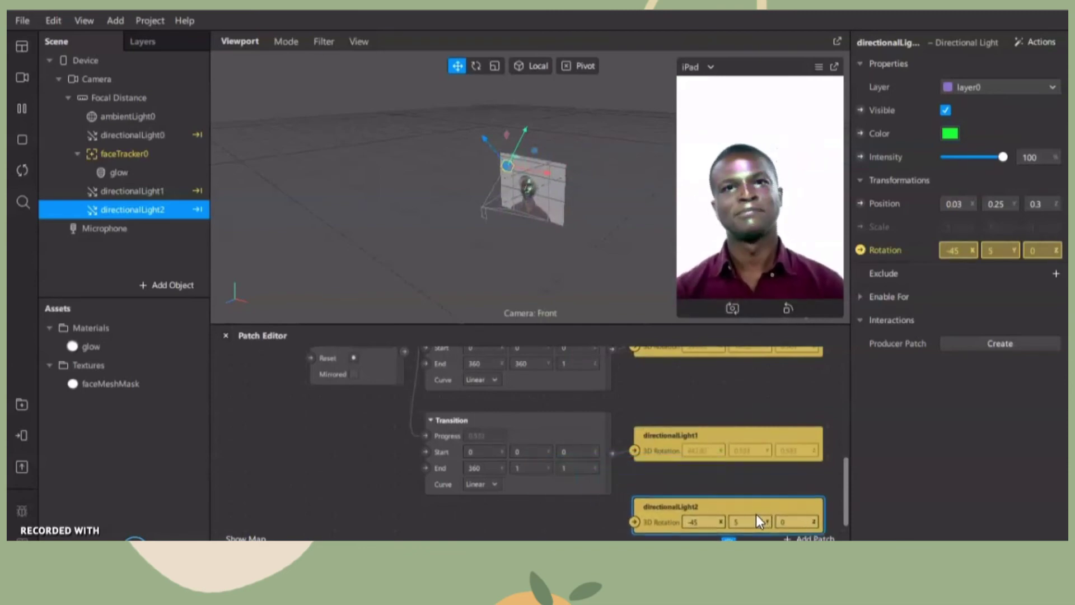
pyautogui.scroll(-2, 563, 492)
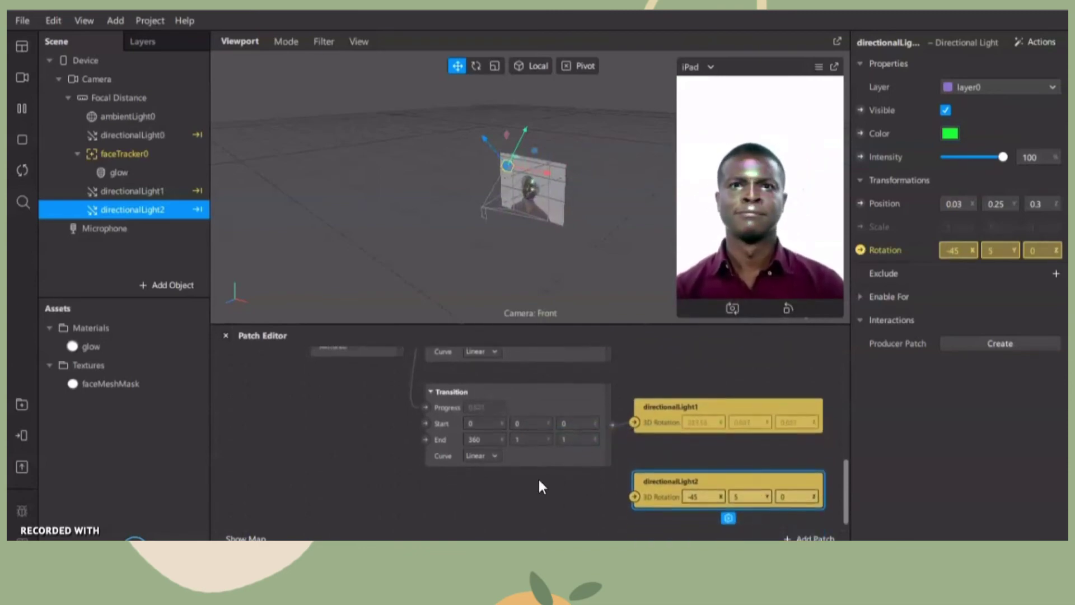
# Add a third Transition patch directly below the second one and connect its Value output to directionalLight2's 3D Rotation input
pyautogui.doubleClick(474, 502)
pyautogui.write('tr')
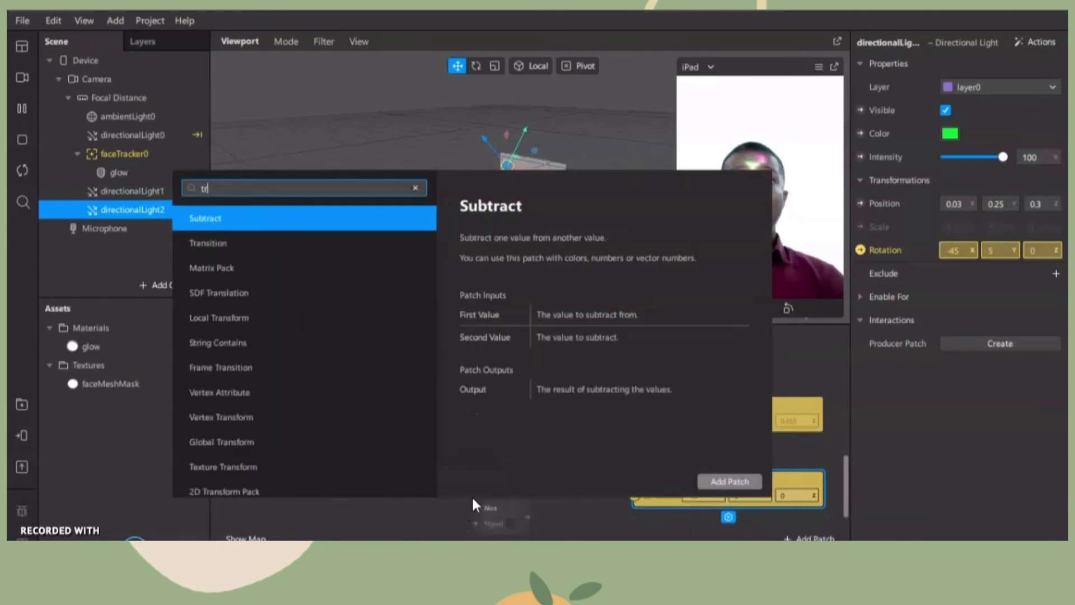
pyautogui.doubleClick(359, 241)
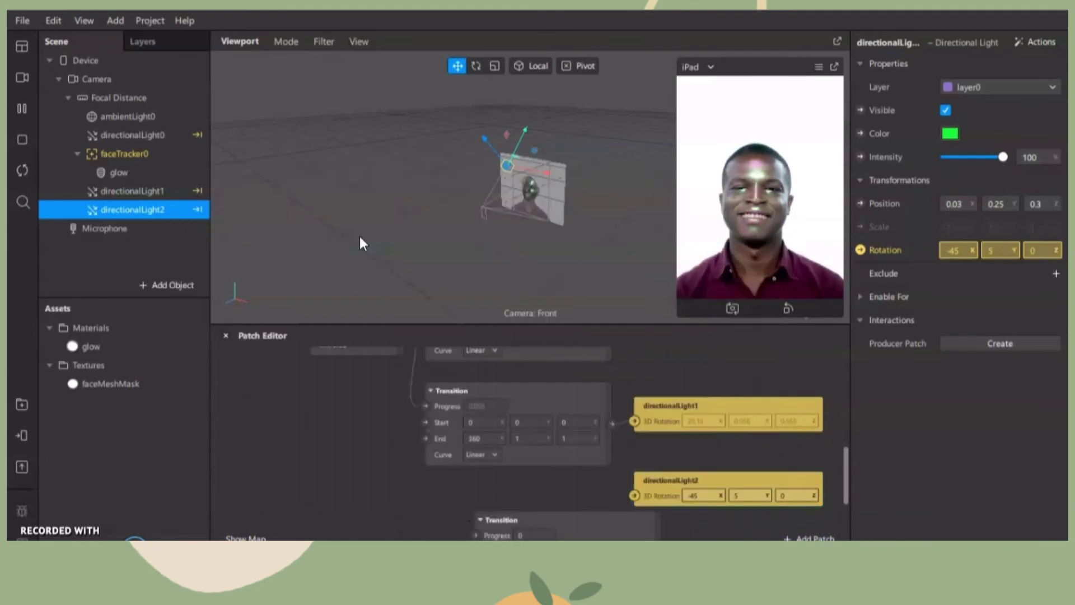
pyautogui.moveTo(562, 520); pyautogui.dragTo(504, 486)
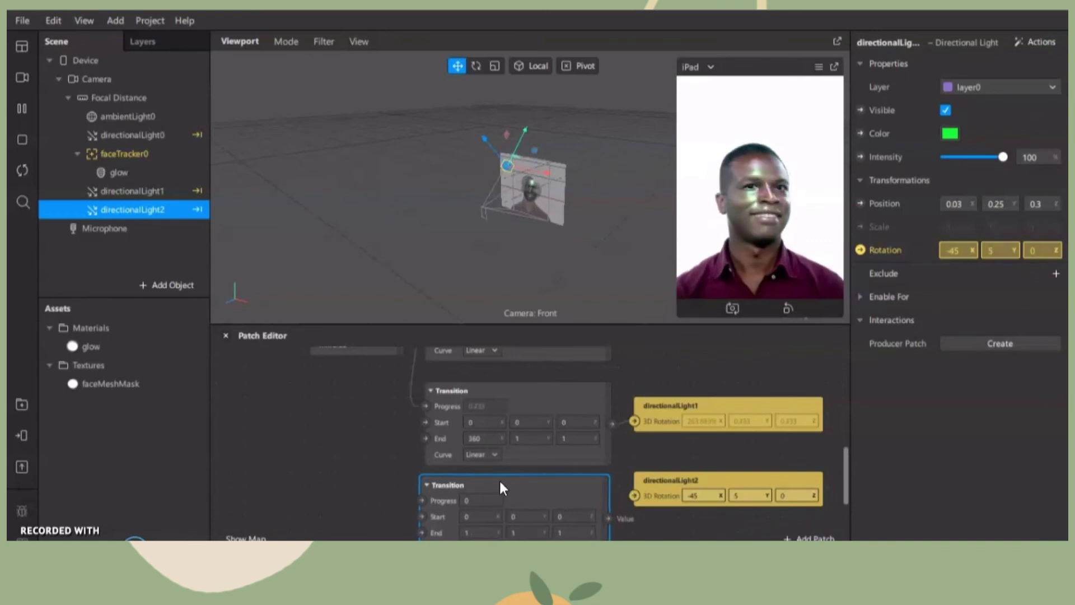
pyautogui.scroll(-1, 505, 486)
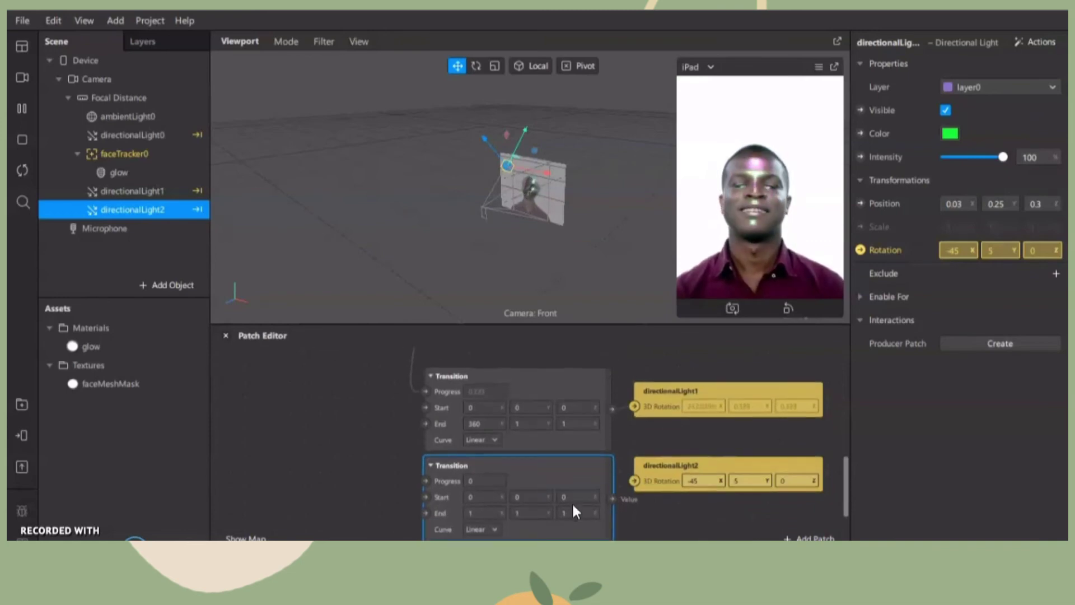
pyautogui.moveTo(612, 499); pyautogui.dragTo(634, 480)
# Connect the Loop Animation's Progress output to the third Transition patch's Progress input and set that patch's second End value to 360
pyautogui.scroll(4, 336, 462)
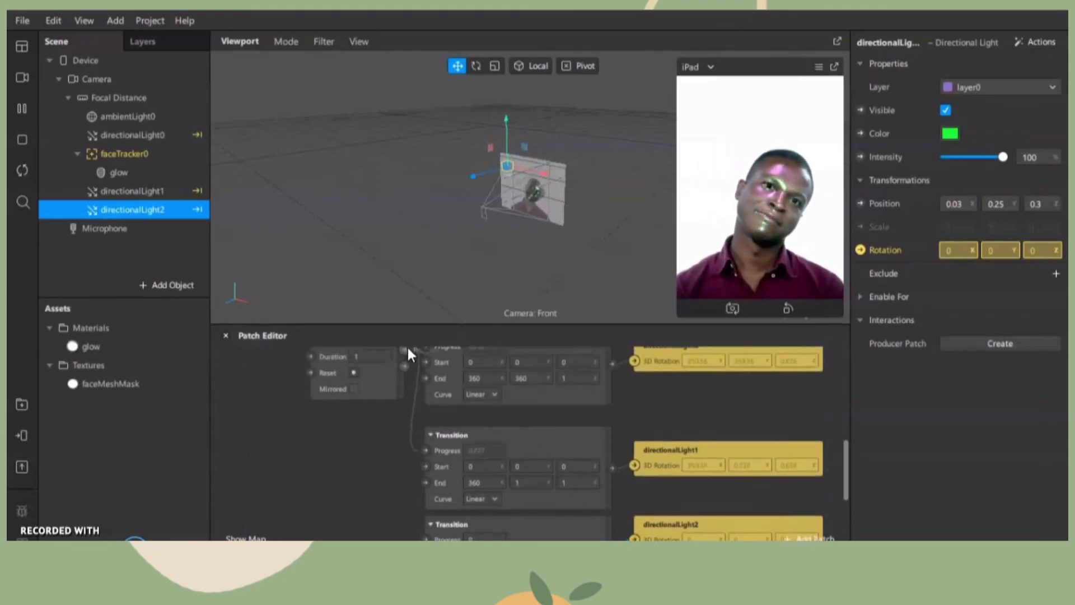
pyautogui.scroll(-3, 402, 460)
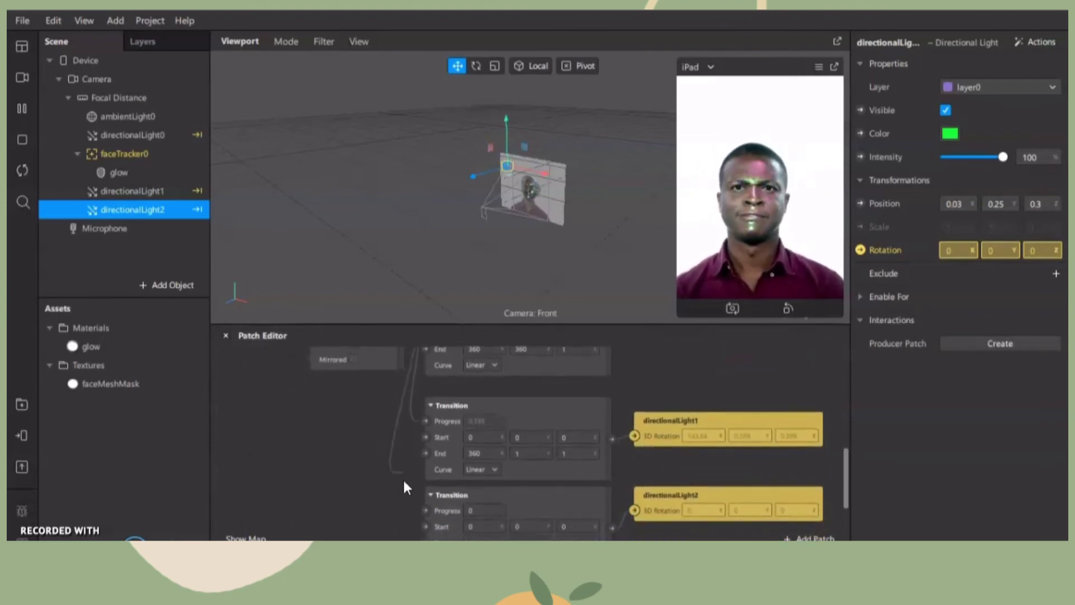
pyautogui.moveTo(423, 491); pyautogui.dragTo(424, 493)
pyautogui.scroll(-4, 336, 498)
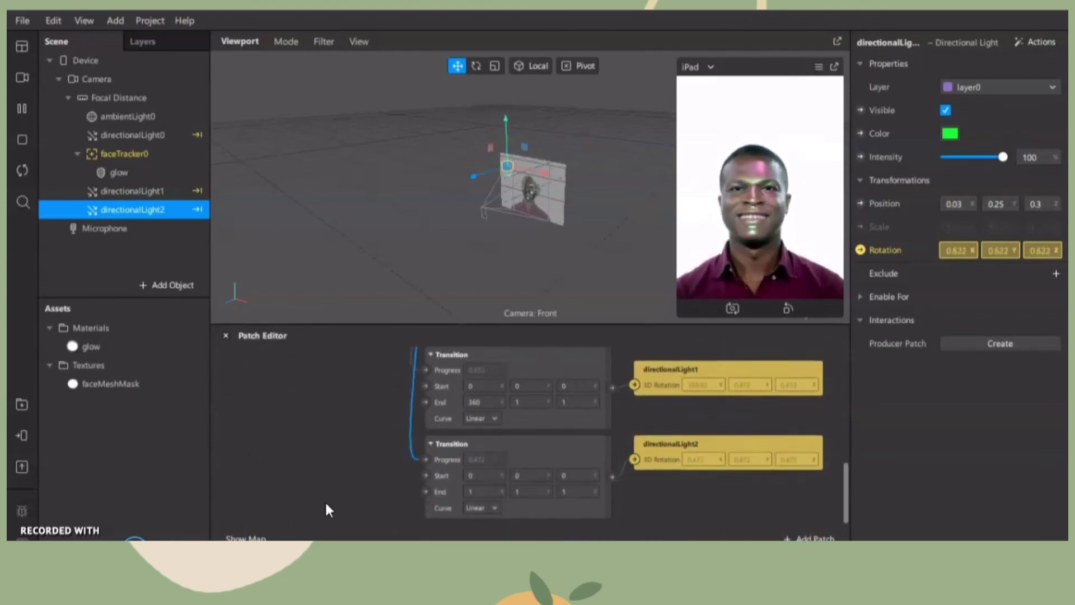
pyautogui.click(478, 470)
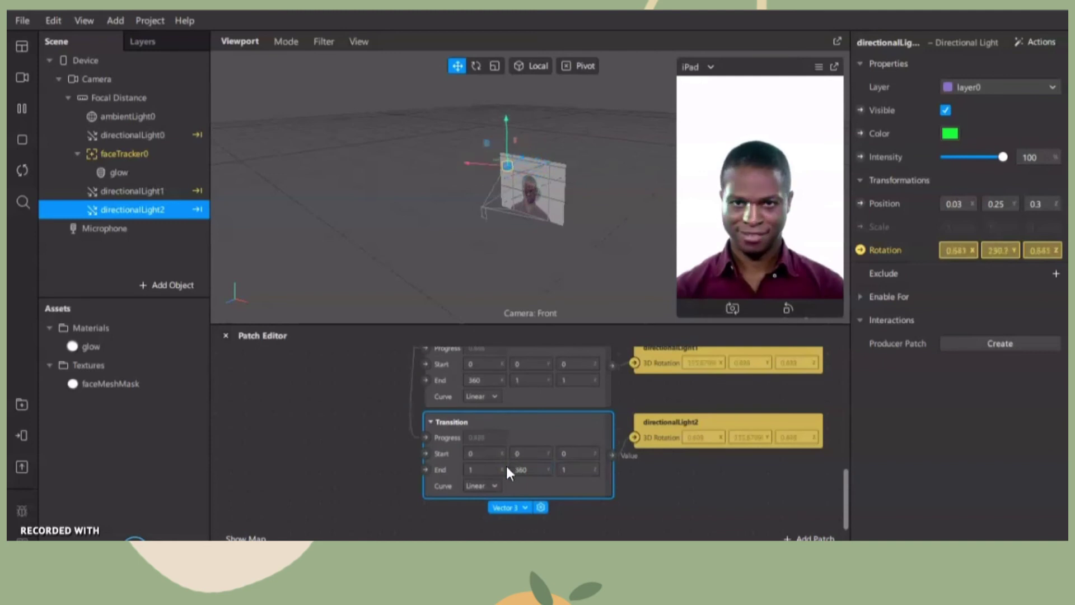
# Hide the Patch Editor and temporarily enlarge the device preview to examine the speed of the rotating lights on the face
pyautogui.click(226, 335)
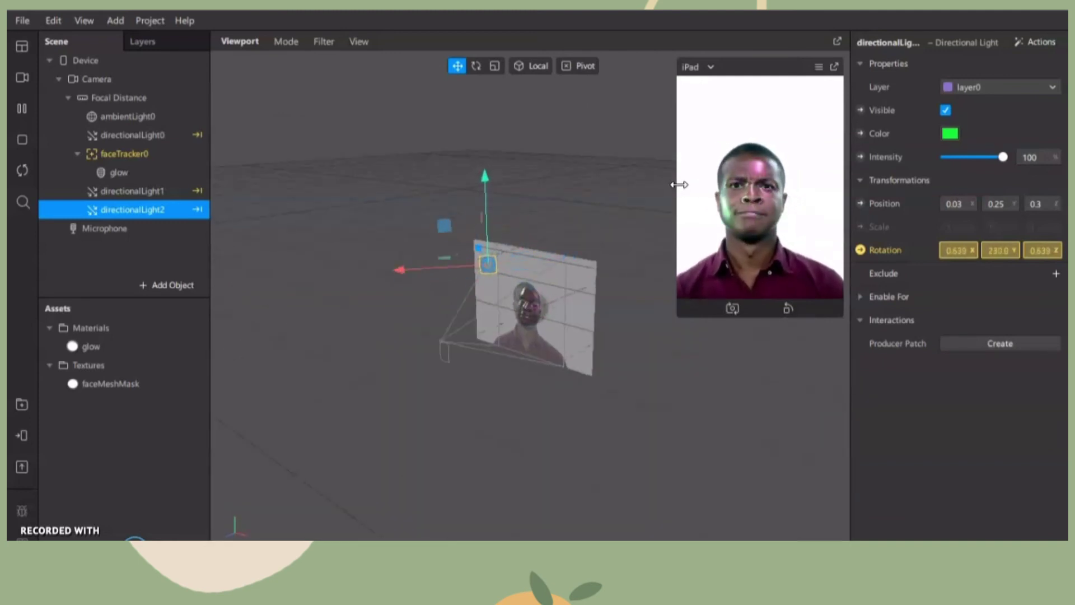
pyautogui.moveTo(677, 183); pyautogui.dragTo(528, 388)
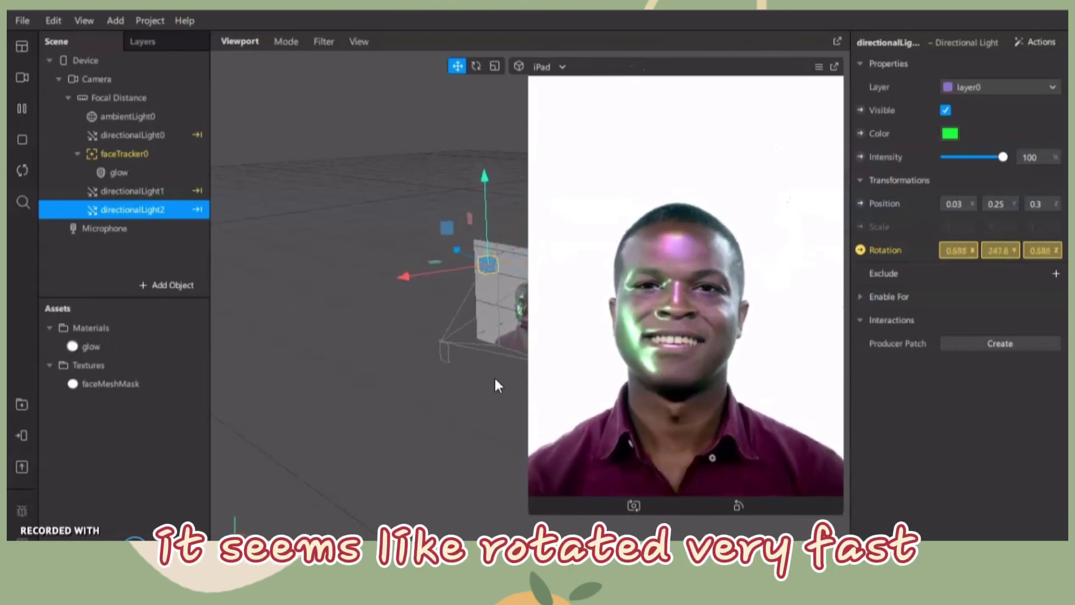
pyautogui.moveTo(529, 364); pyautogui.dragTo(650, 252)
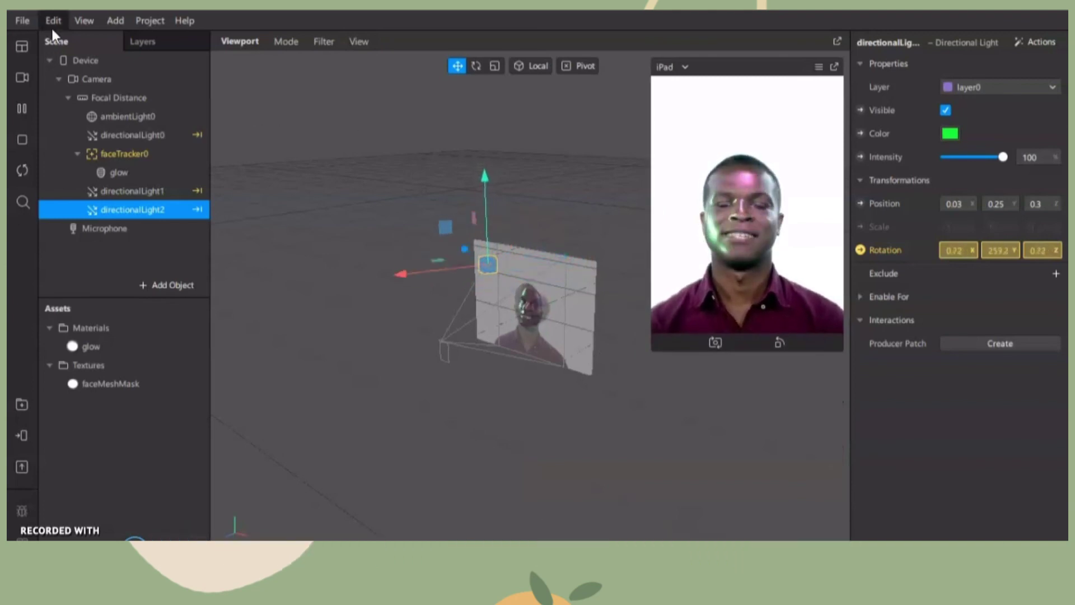
# Show the Patch Editor again and set the Loop Animation patch's Duration to 2
pyautogui.click(70, 26)
pyautogui.click(99, 47)
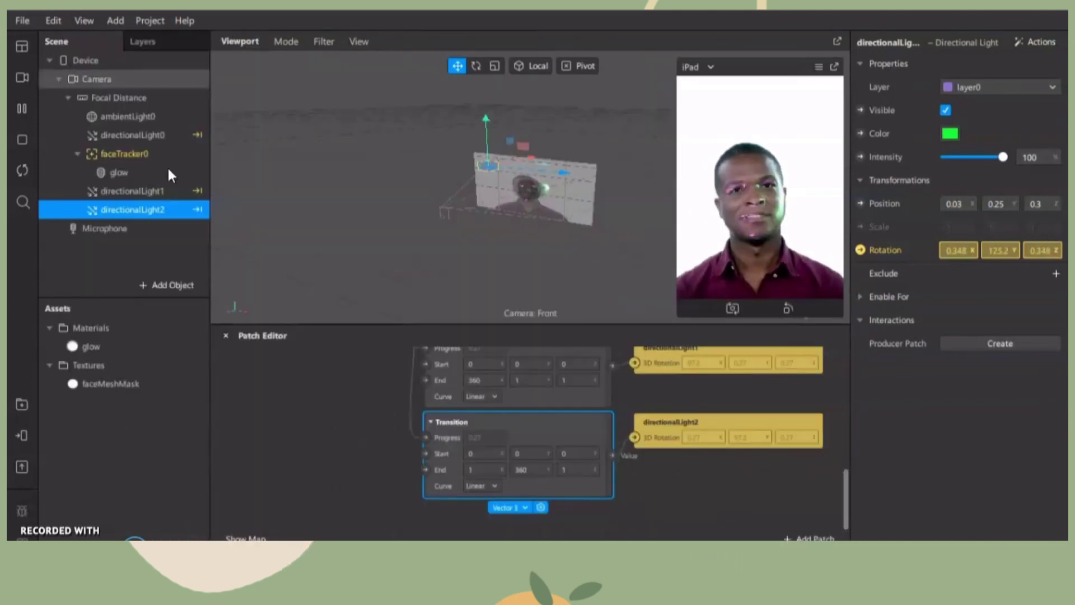
pyautogui.scroll(5, 288, 448)
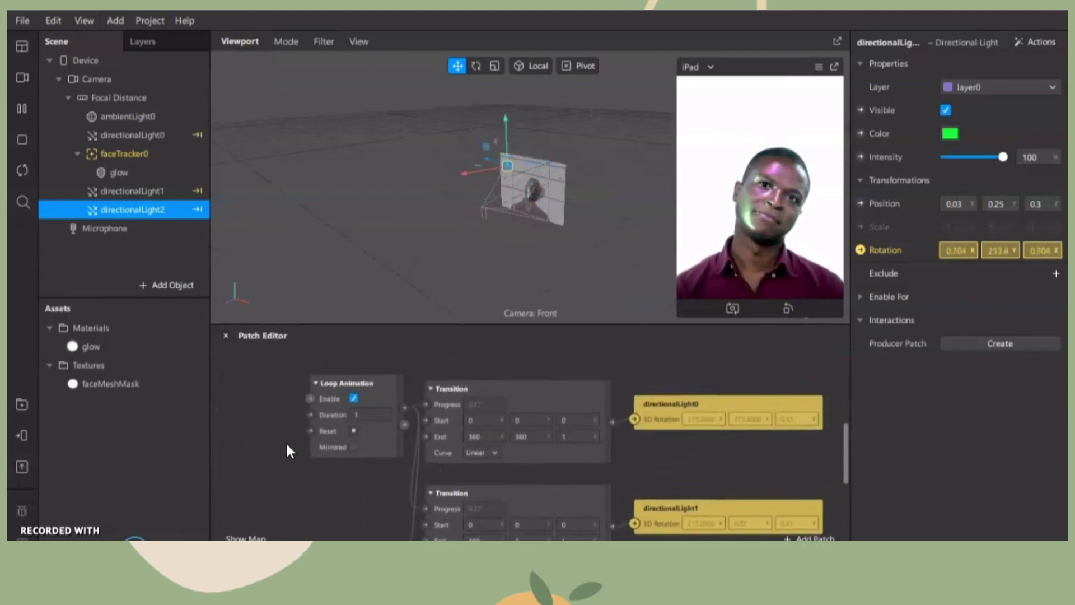
pyautogui.click(370, 428)
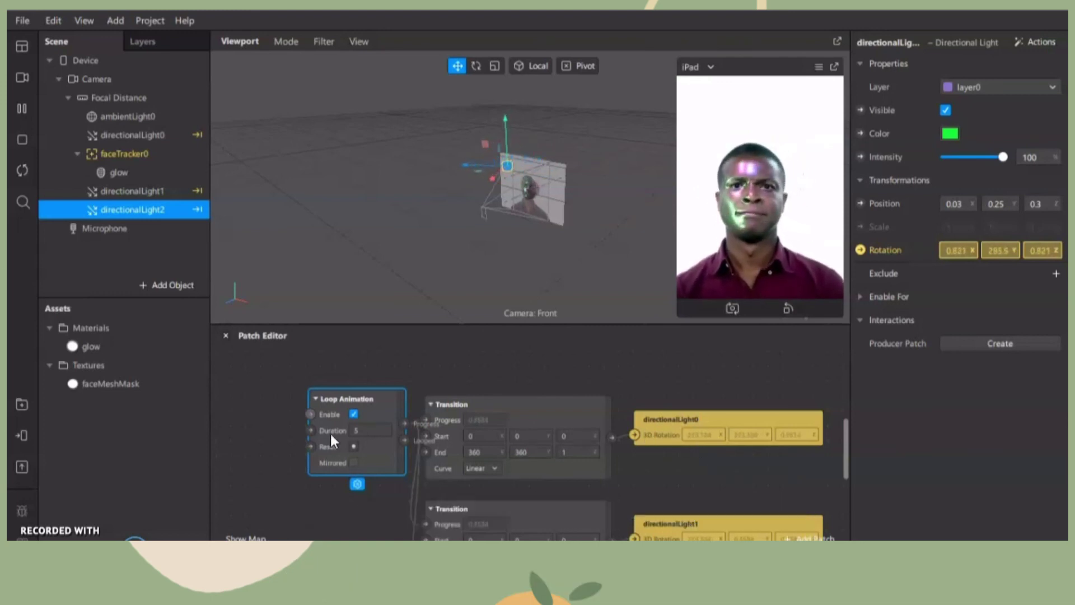
pyautogui.write('2')
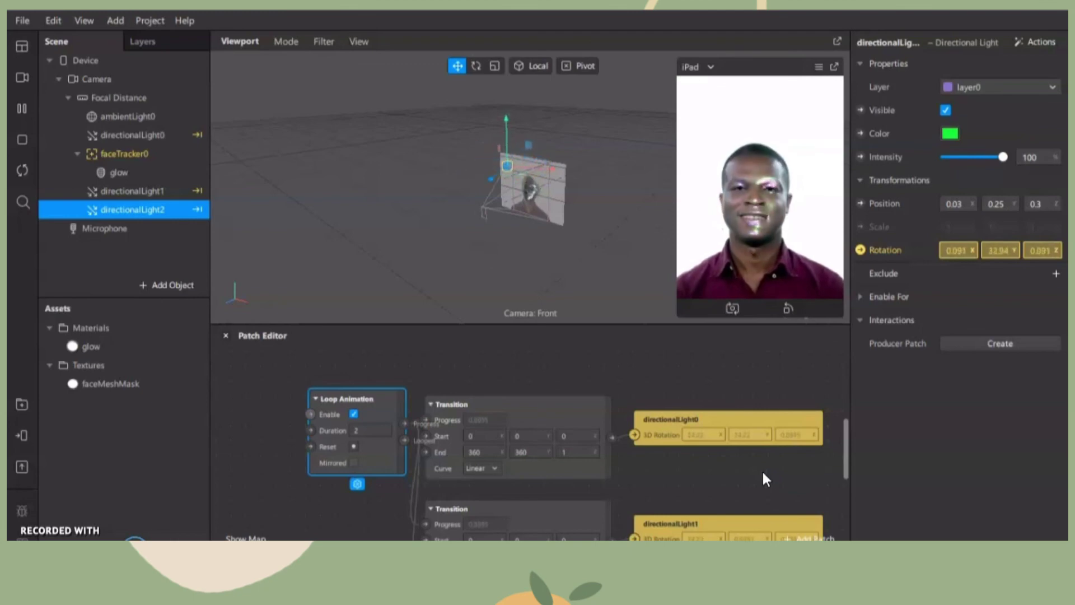
# Close the Patch Editor and enlarge the device preview to check the finished glowing face effect
pyautogui.click(225, 335)
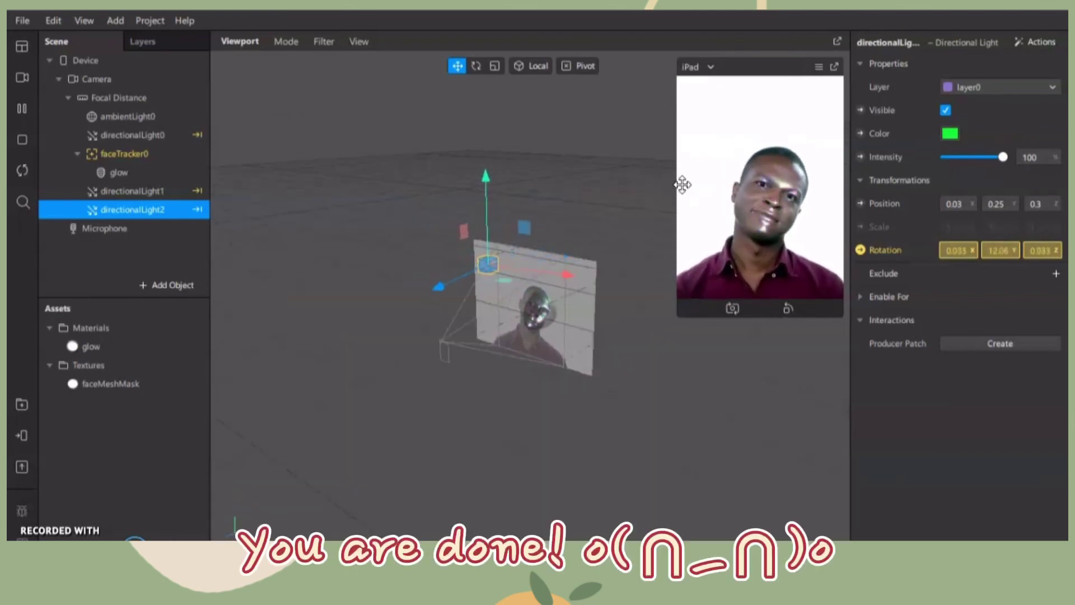
pyautogui.moveTo(678, 185); pyautogui.dragTo(501, 185)
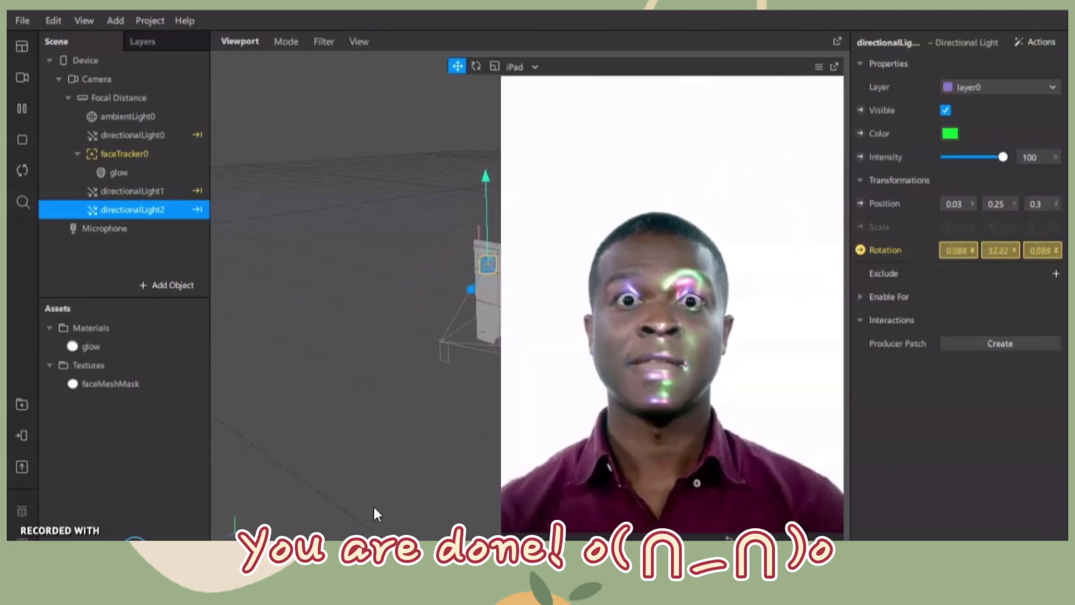